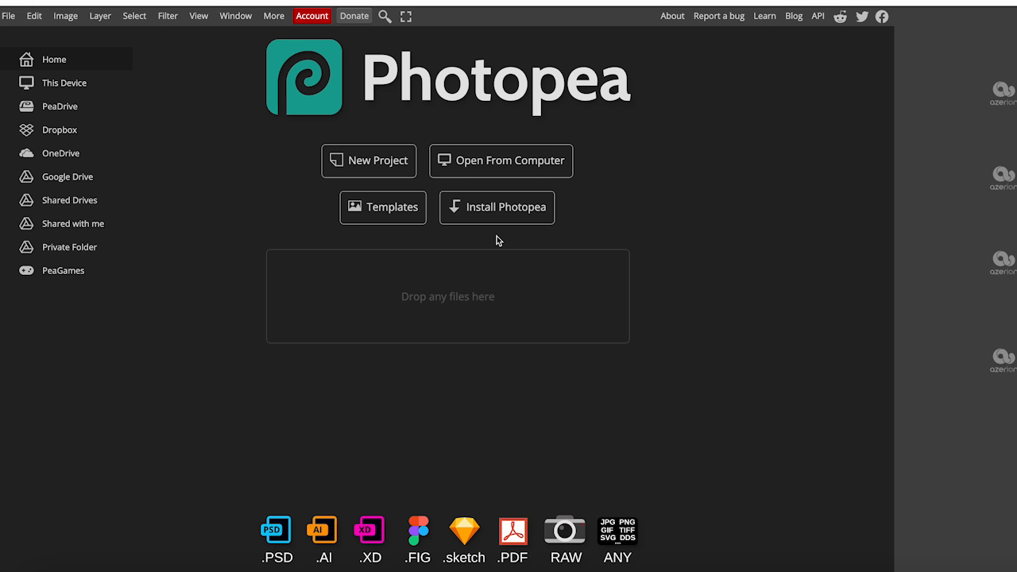
# Start a new project with dimensions in inches and set its width to 8.5 inches.
pyautogui.click(356, 162)
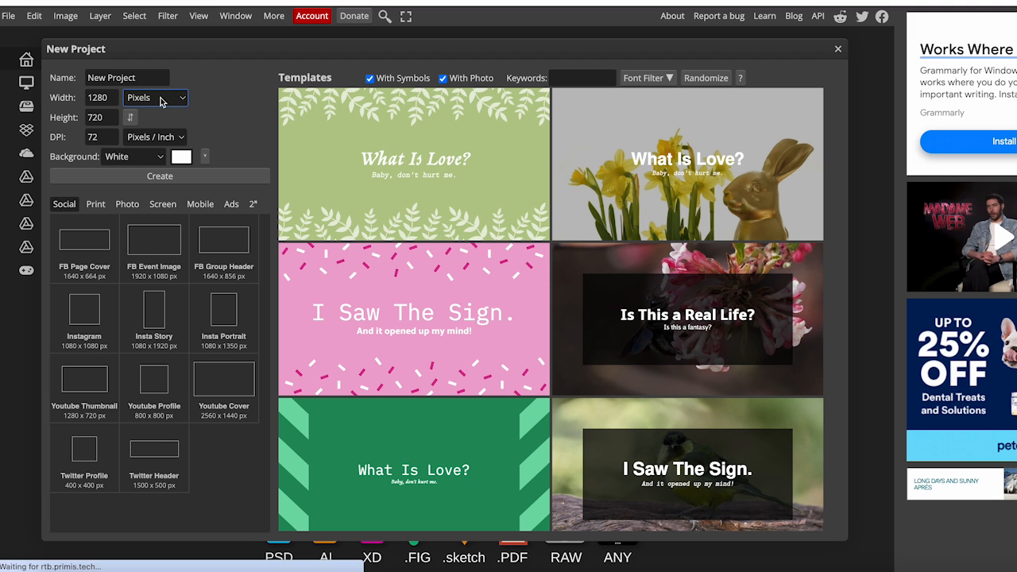
pyautogui.click(161, 98)
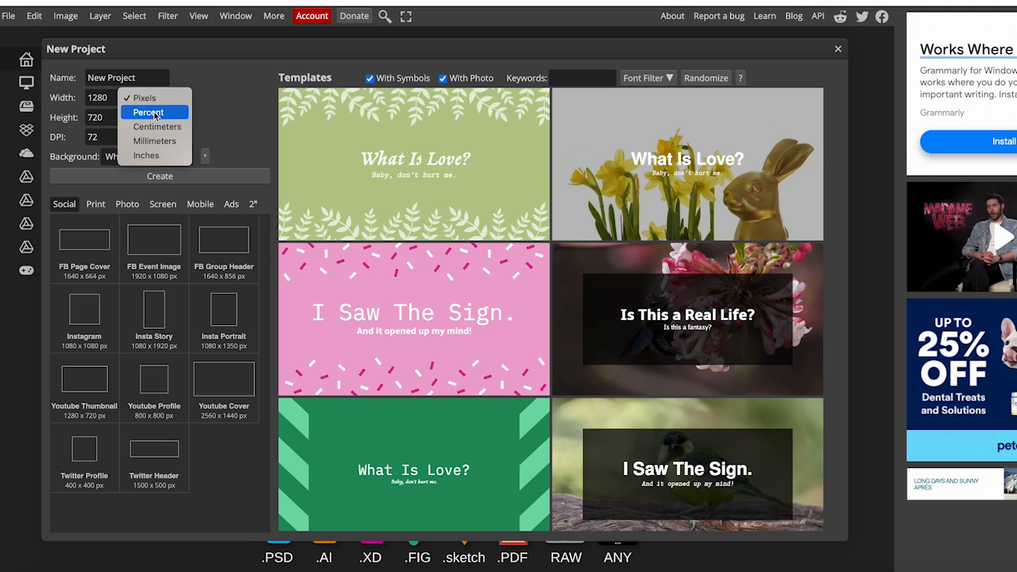
pyautogui.click(147, 154)
pyautogui.moveTo(113, 98); pyautogui.dragTo(86, 101)
pyautogui.write('8')
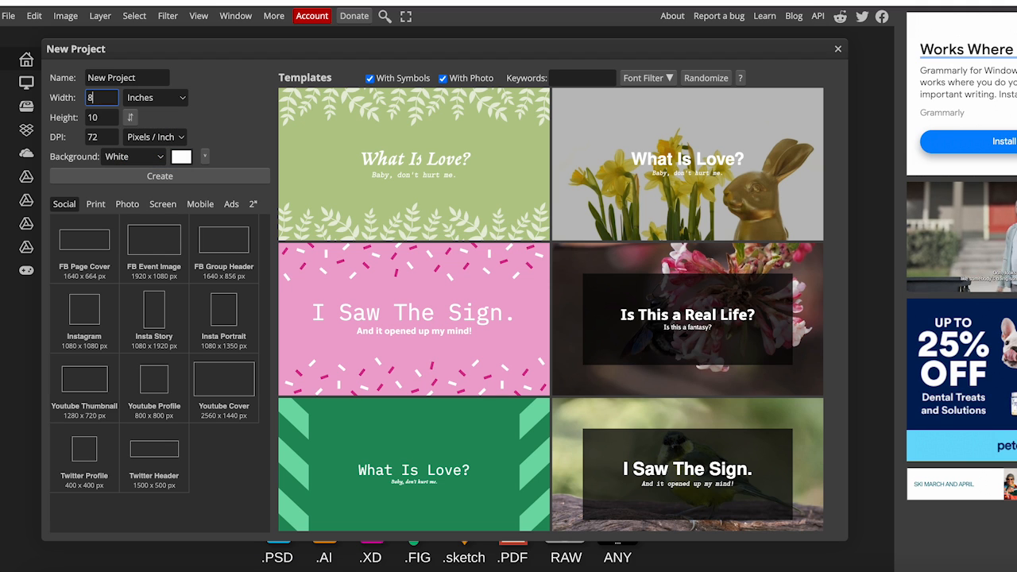
pyautogui.write('.')
pyautogui.write('4')
pyautogui.press('BackSpace')
pyautogui.write('5')
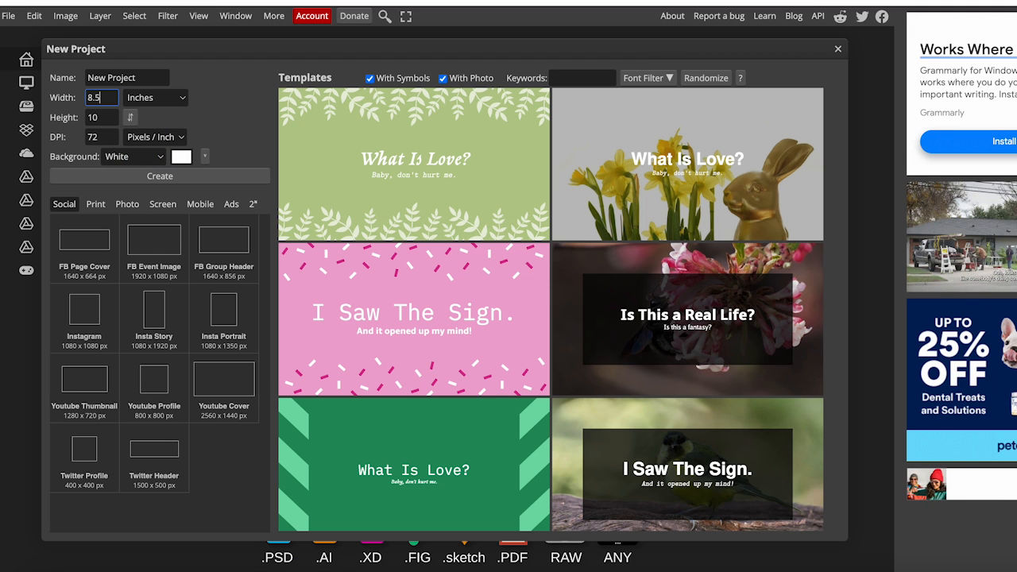
pyautogui.press('Tab')
# Set the project's height to 11 inches and its resolution to 300 DPI.
pyautogui.click(106, 116)
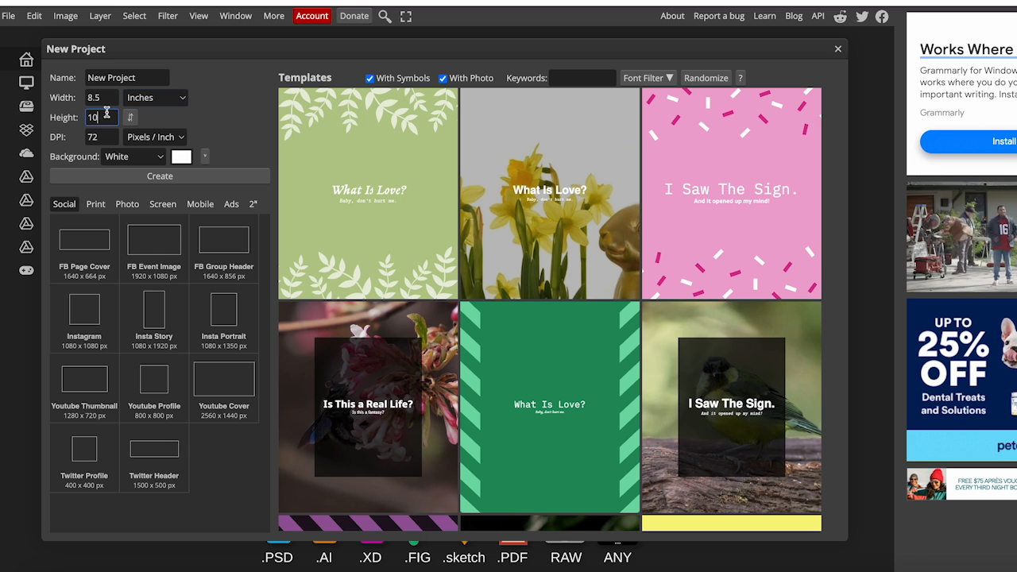
pyautogui.write('1')
pyautogui.doubleClick(114, 137)
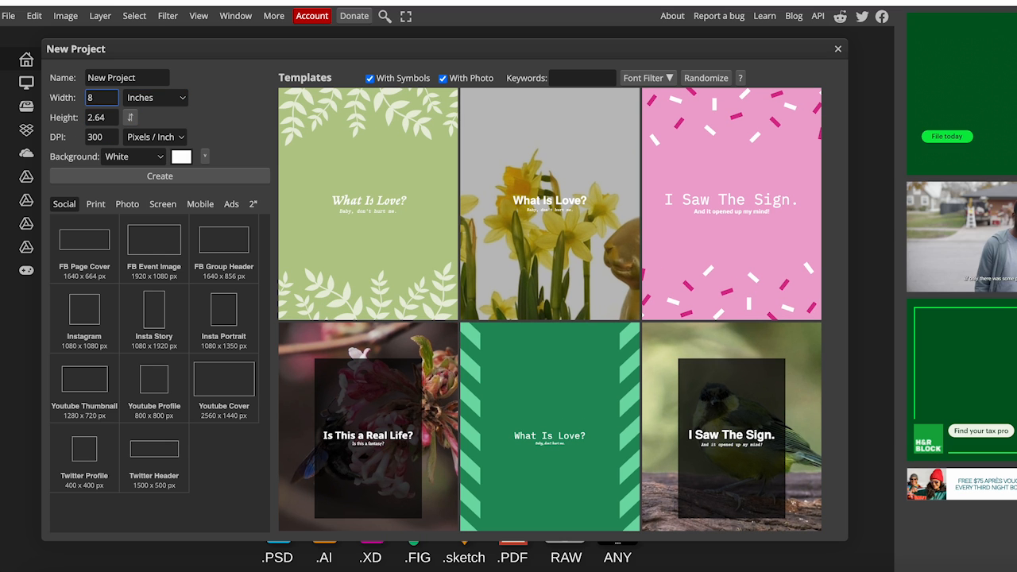
# Re-enter the project dimensions as 8.5 inches wide by 11 inches high.
pyautogui.write('.5')
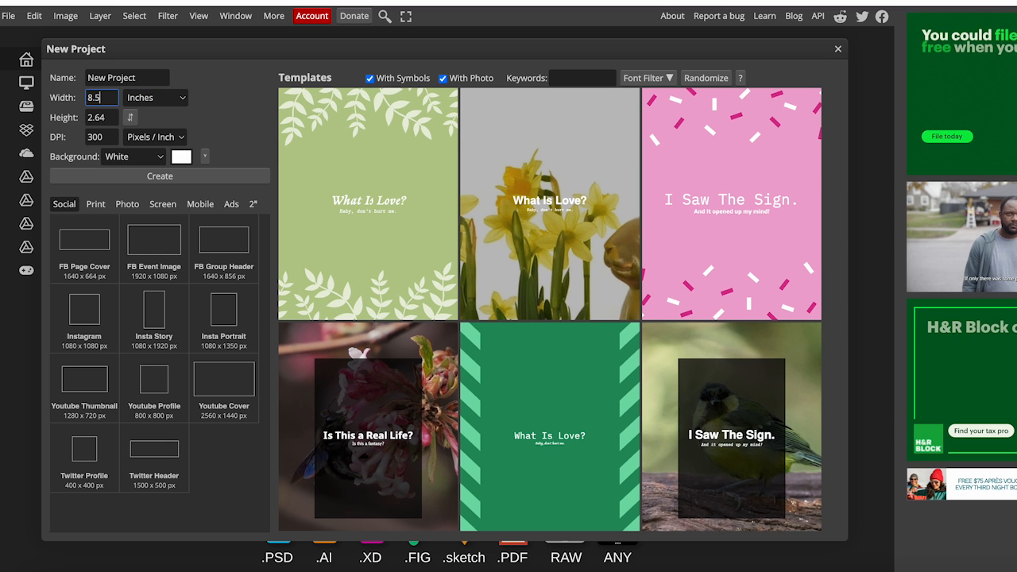
pyautogui.press('Tab')
pyautogui.press('Tab')
pyautogui.write('11')
pyautogui.press('Tab')
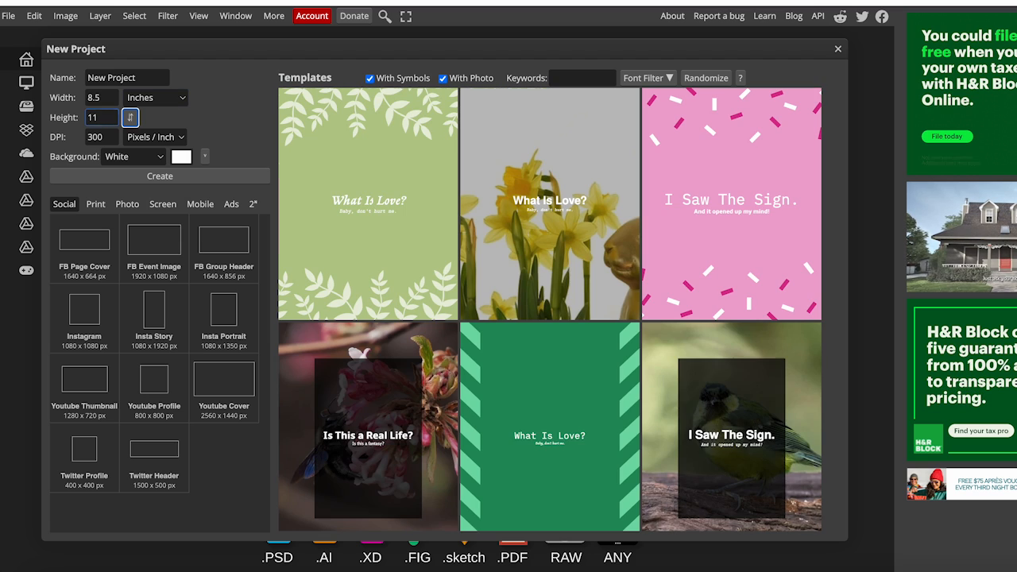
pyautogui.press('Tab')
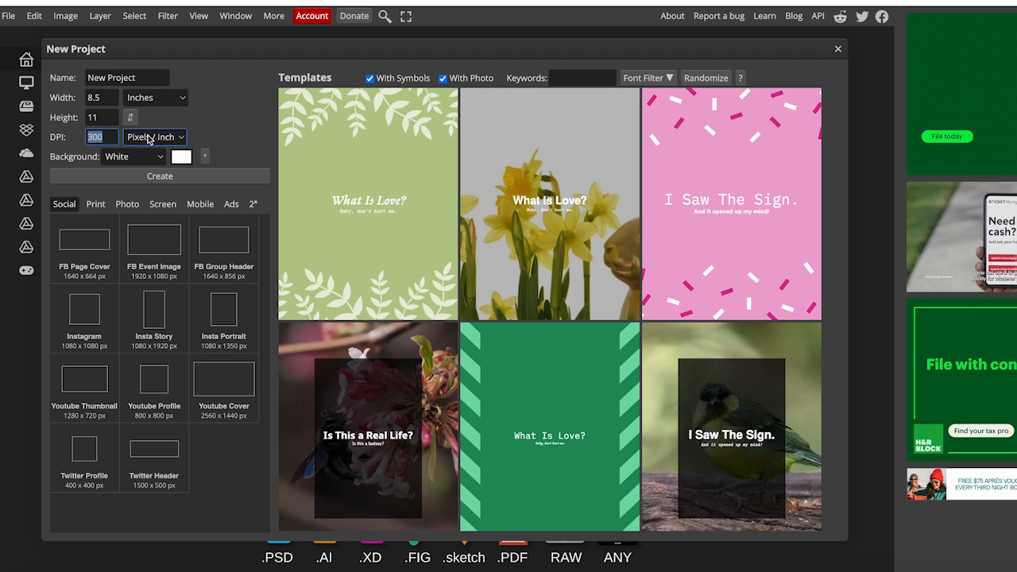
# Choose a transparent background and create the project.
pyautogui.click(134, 156)
pyautogui.click(123, 183)
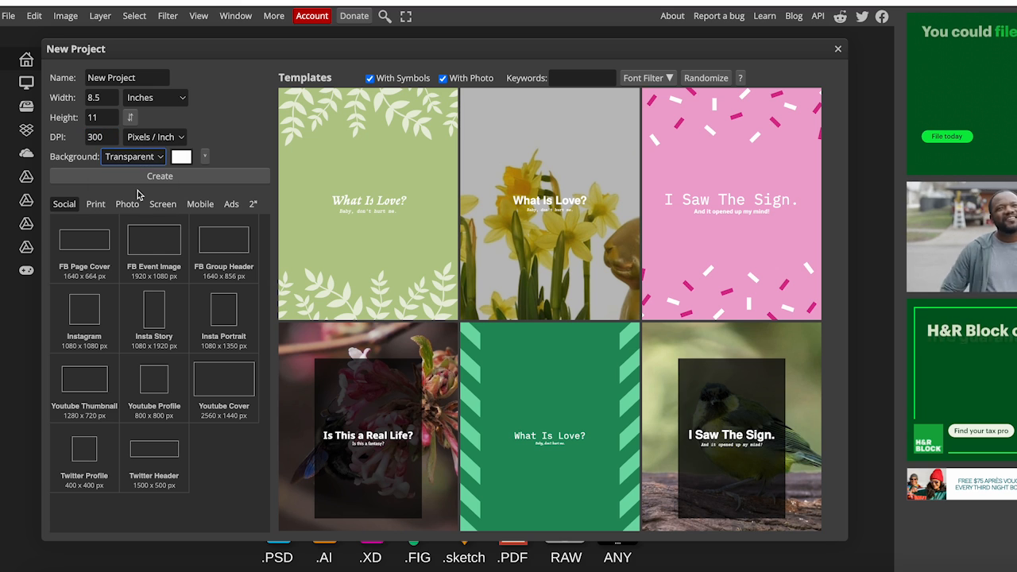
pyautogui.click(160, 180)
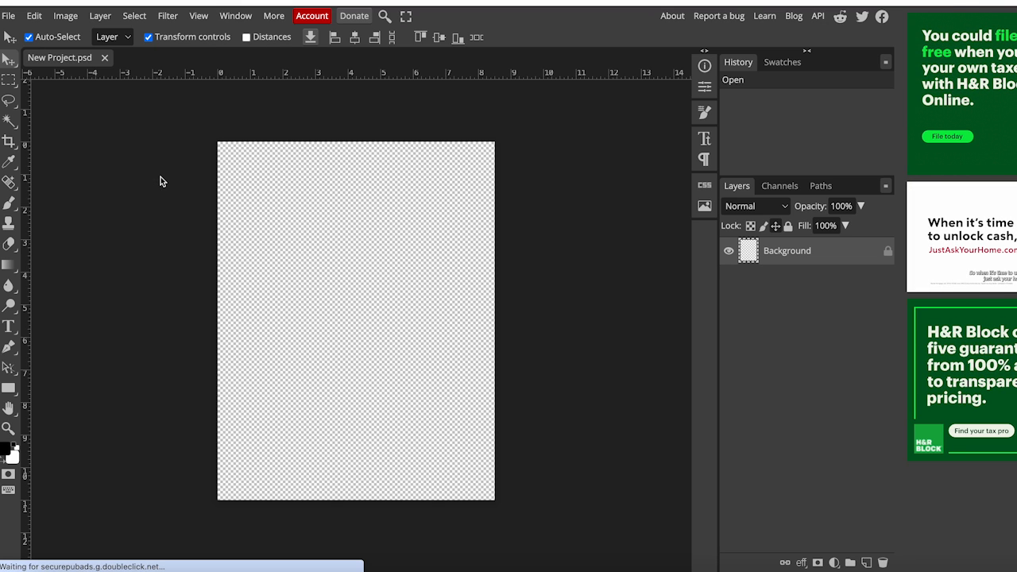
pyautogui.click(9, 18)
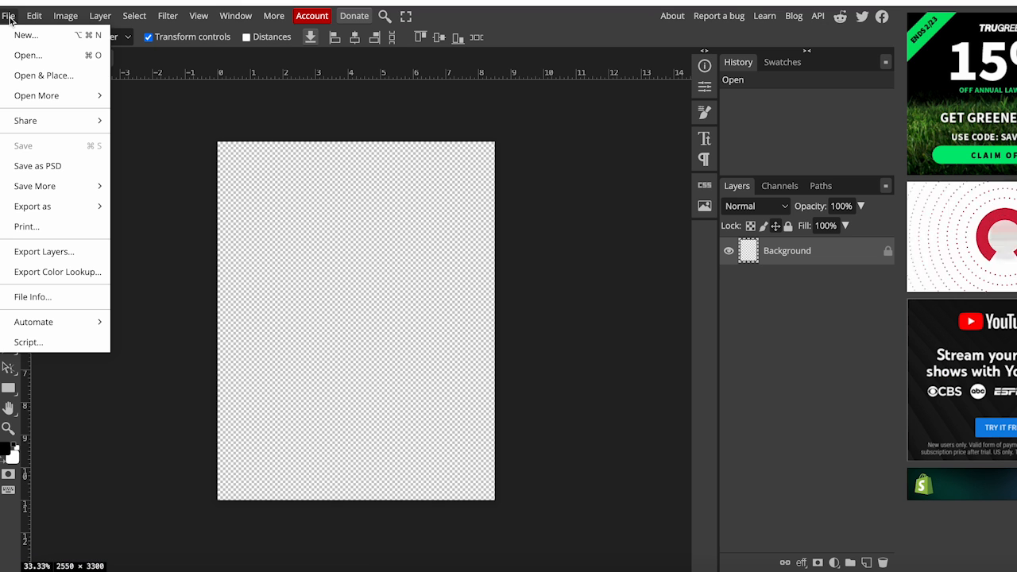
pyautogui.click(52, 78)
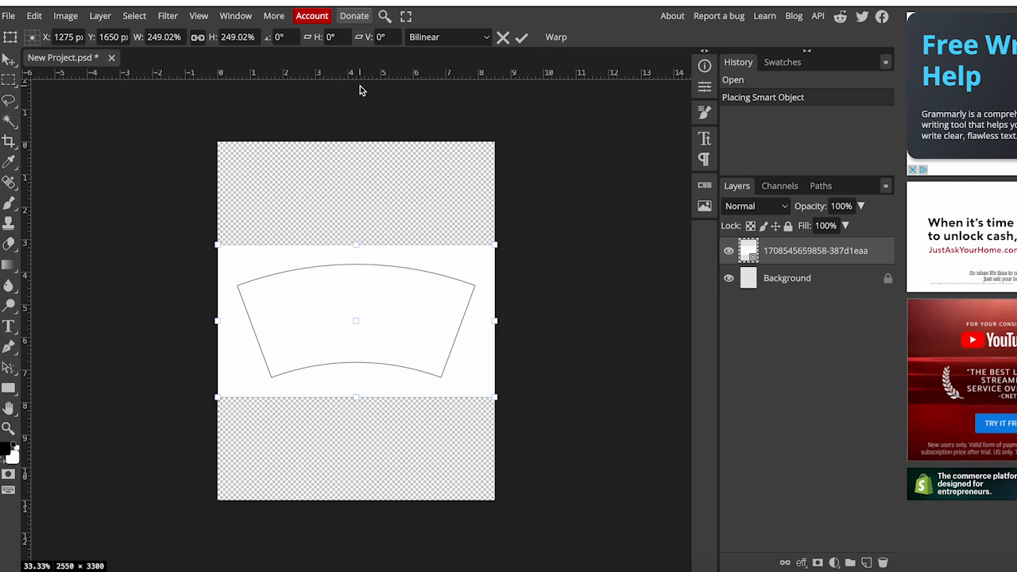
pyautogui.click(199, 16)
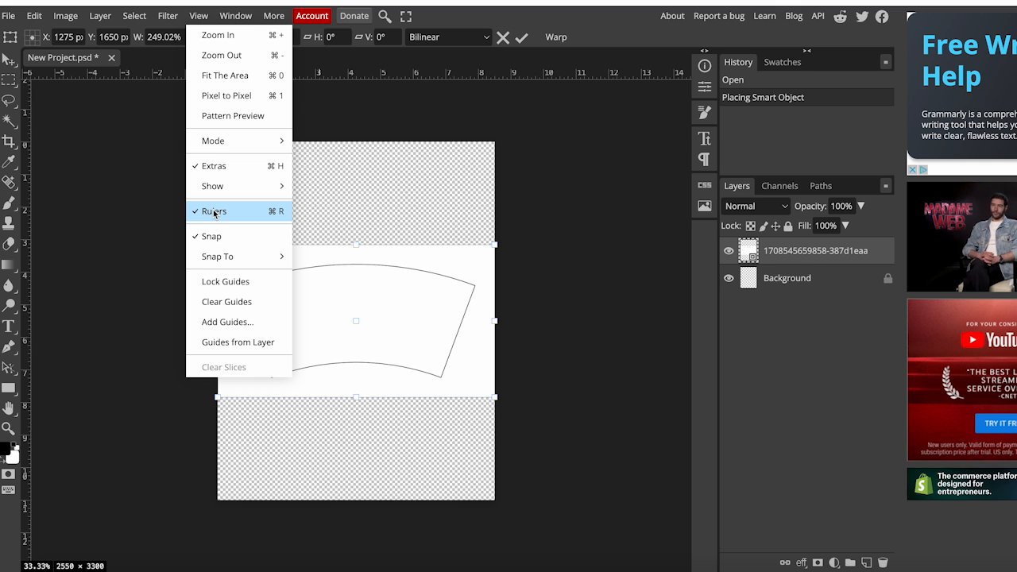
pyautogui.click(307, 74)
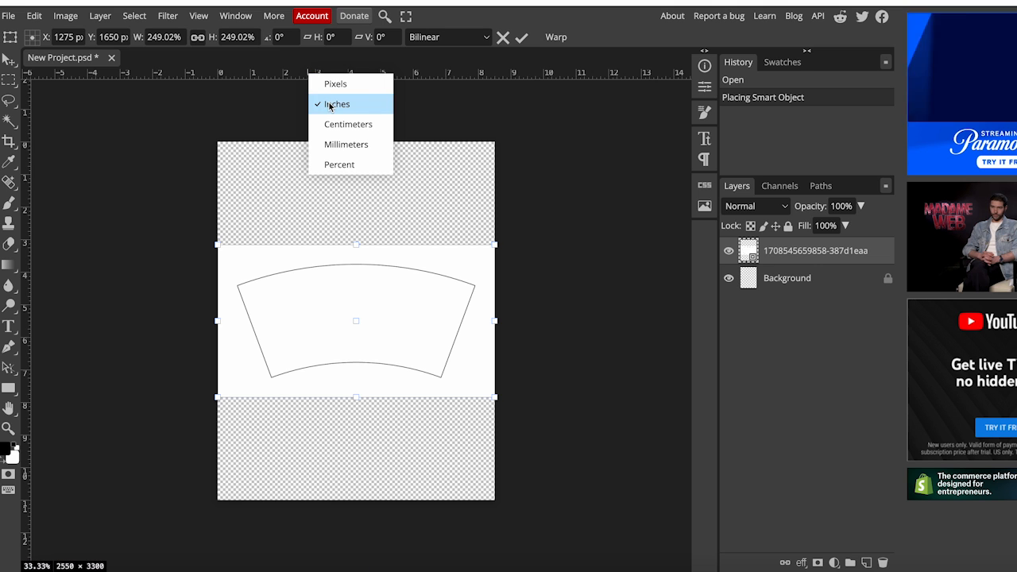
# Scale the curved template proportionally to 206.88%, with its outline's left corner aligned to the page's left edge for measuring against the ruler.
pyautogui.click(199, 15)
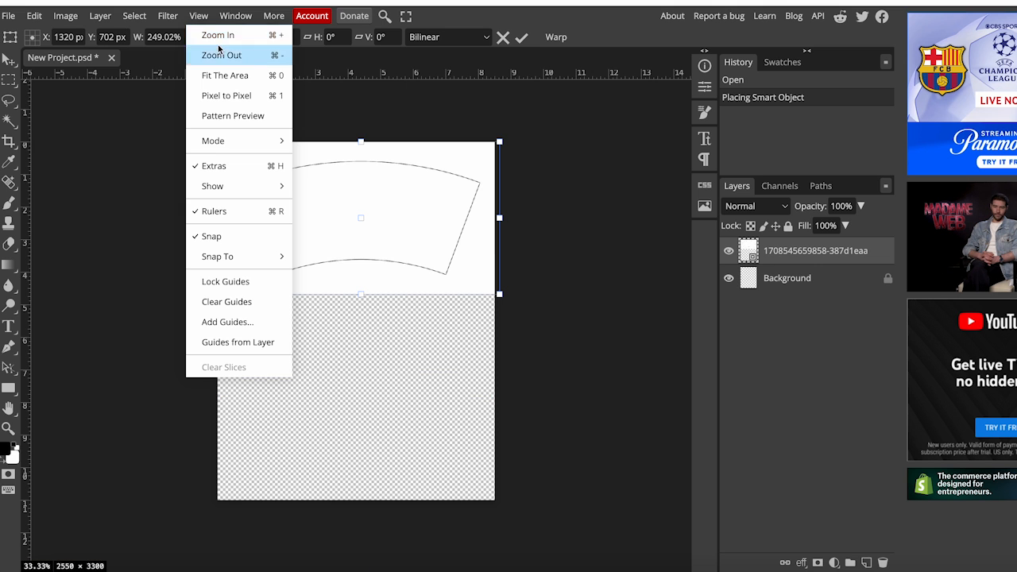
pyautogui.click(220, 36)
pyautogui.moveTo(317, 159)
pyautogui.mouseDown()
pyautogui.moveTo(302, 164)
pyautogui.moveTo(319, 160)
pyautogui.mouseUp()
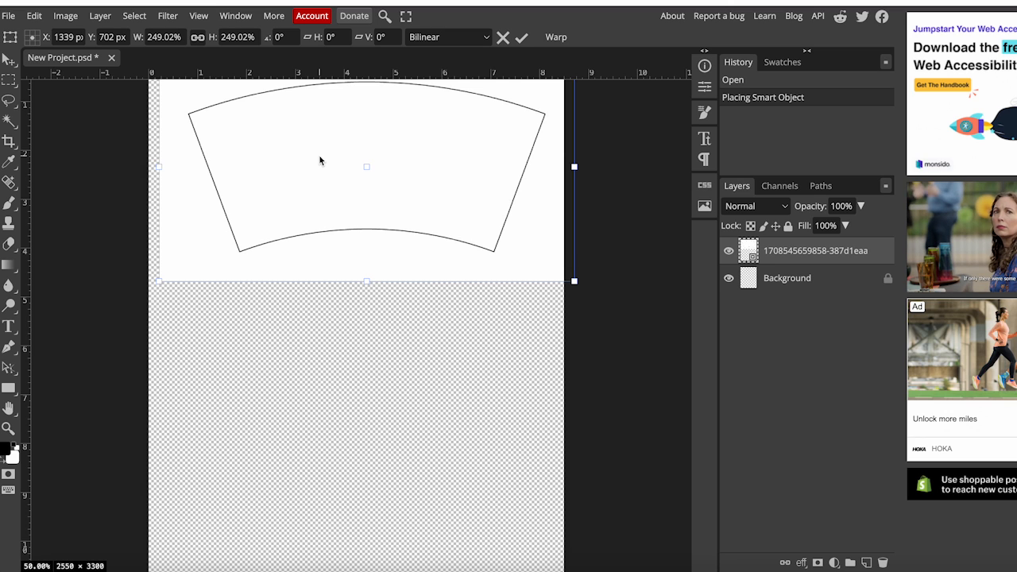
pyautogui.moveTo(326, 163); pyautogui.dragTo(326, 189)
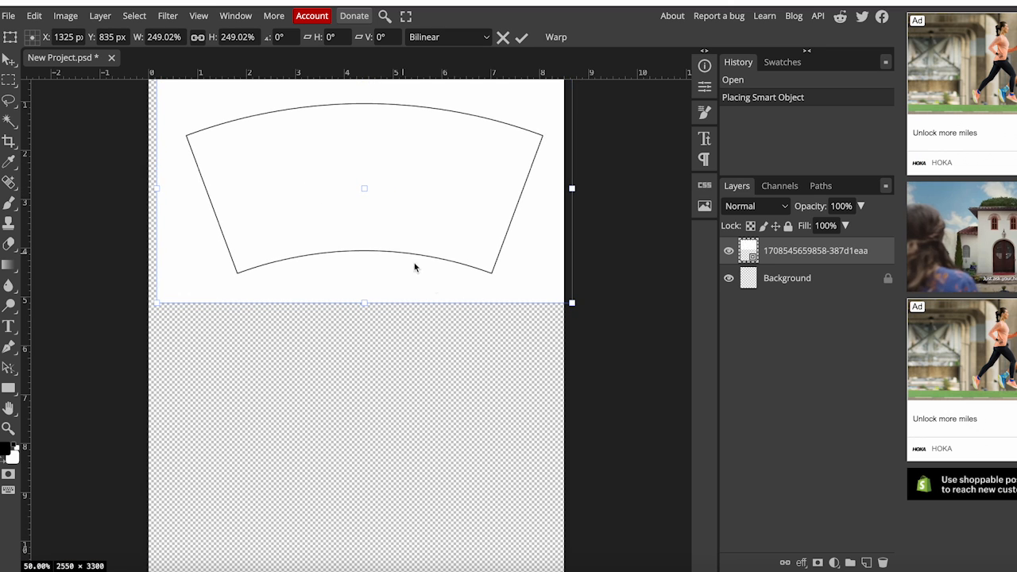
pyautogui.moveTo(571, 308); pyautogui.dragTo(511, 275)
pyautogui.moveTo(474, 134); pyautogui.dragTo(450, 133)
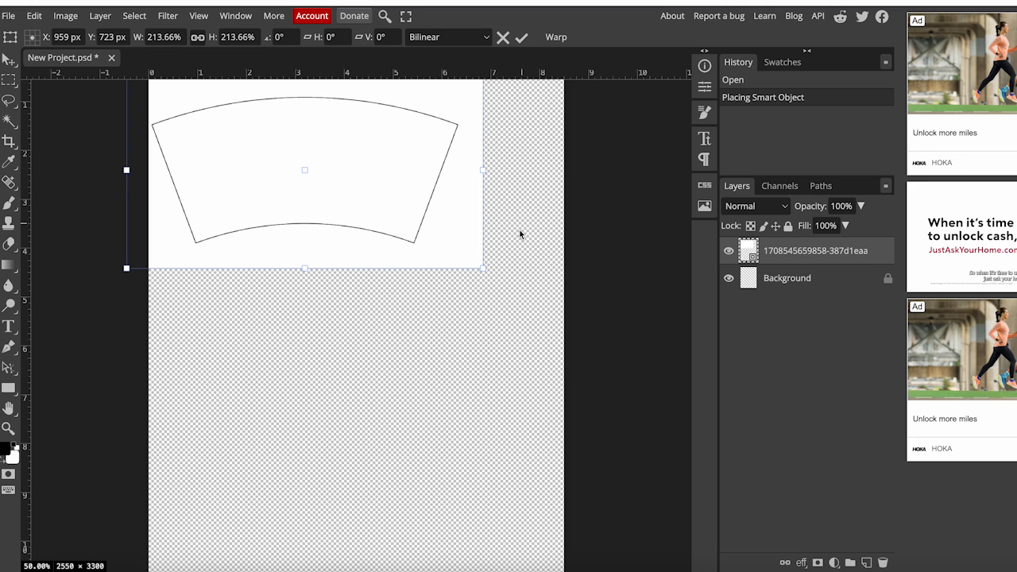
pyautogui.moveTo(479, 267); pyautogui.dragTo(473, 260)
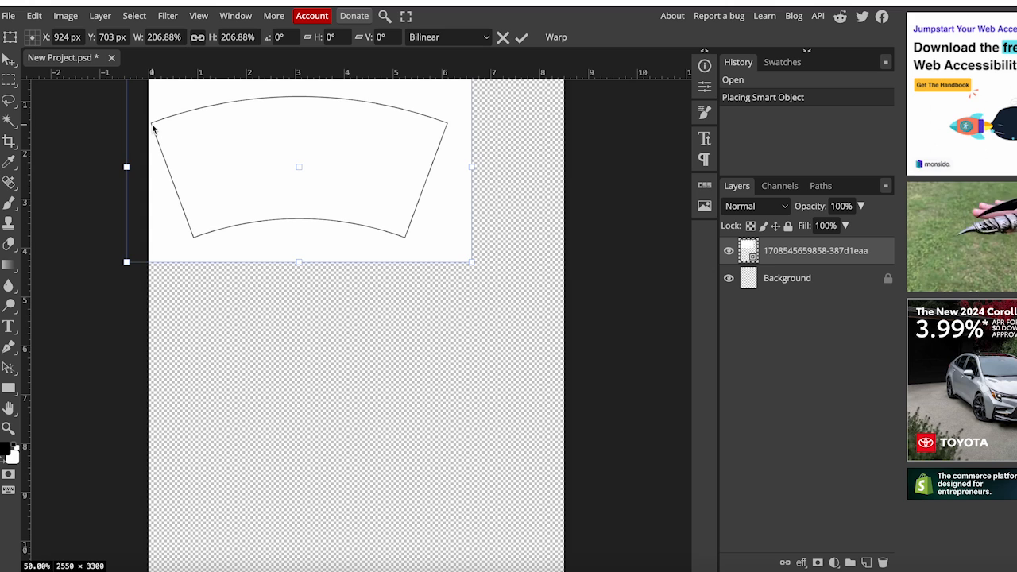
# Center the scaled template horizontally in the upper half of the page, apply the transform and deselect the layer.
pyautogui.moveTo(281, 99); pyautogui.dragTo(338, 170)
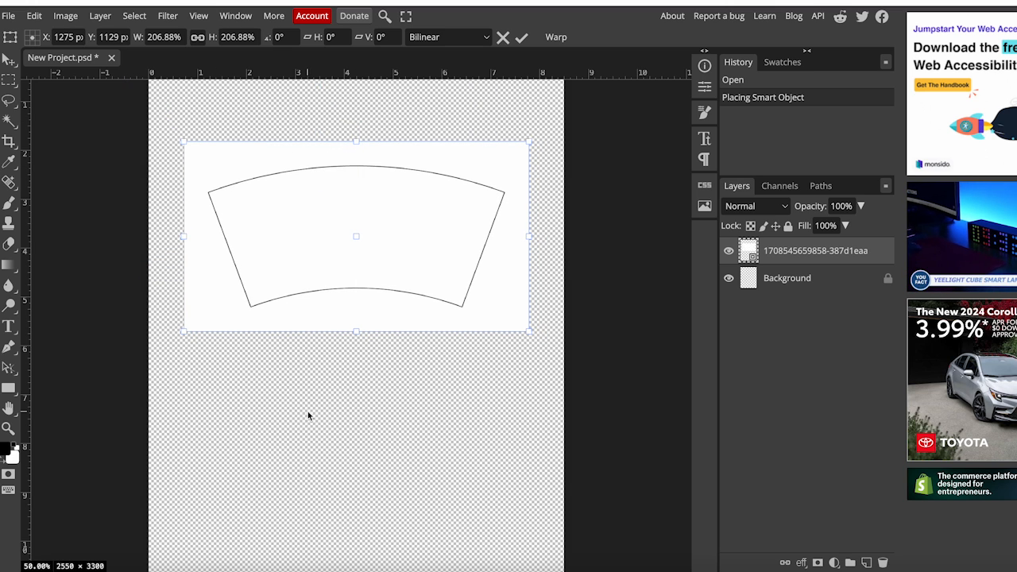
pyautogui.click(521, 38)
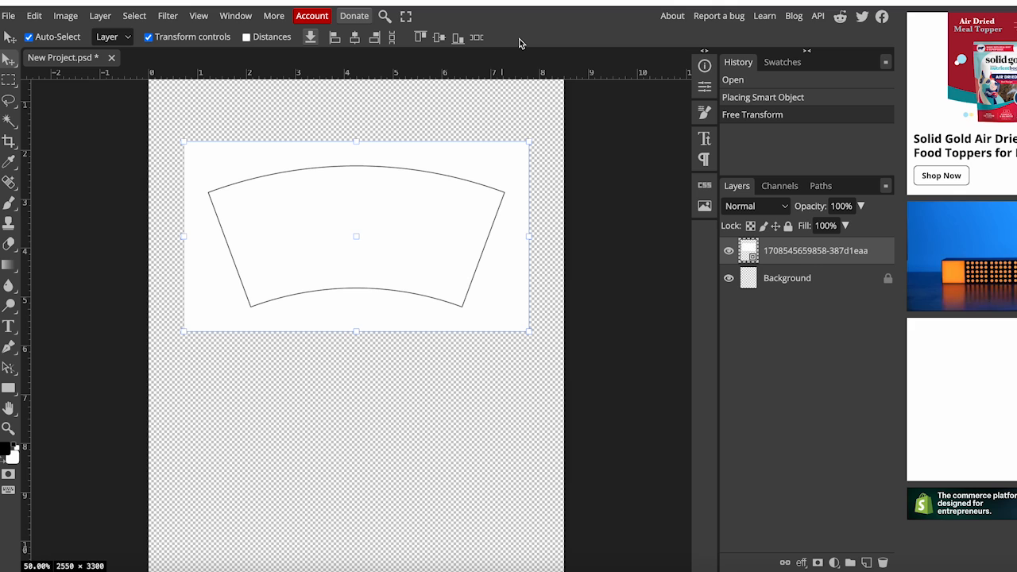
pyautogui.scroll(-1, 370, 499)
pyautogui.click(369, 502)
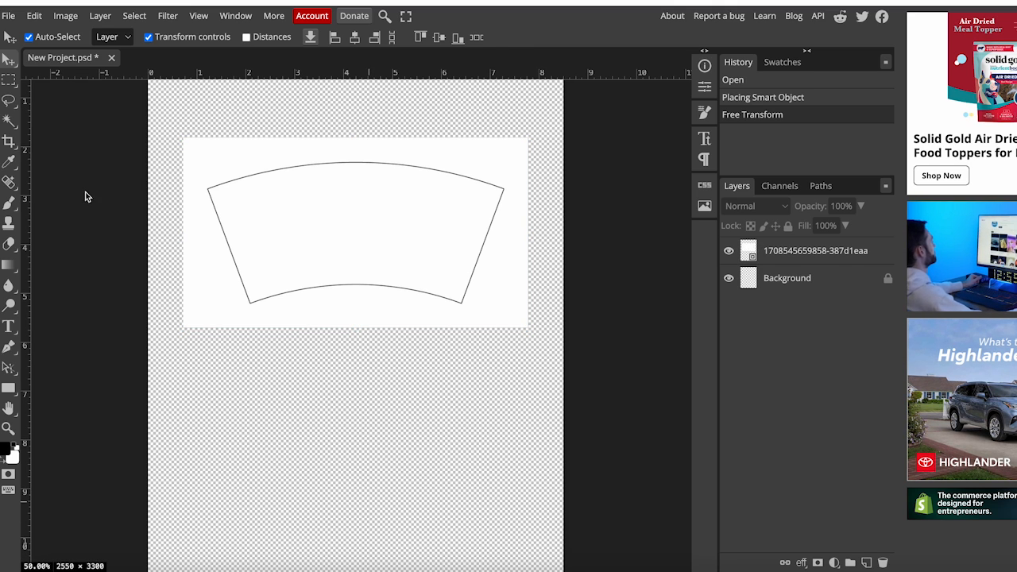
# Place the image "happy birthday with balloons.png" in the document and position it just below the template.
pyautogui.click(8, 18)
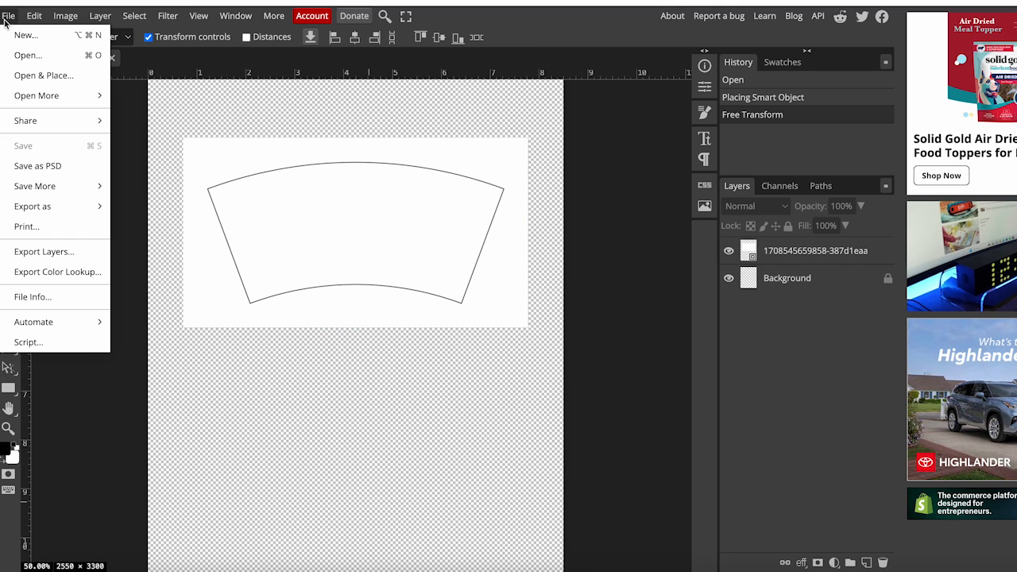
pyautogui.click(25, 76)
pyautogui.click(500, 198)
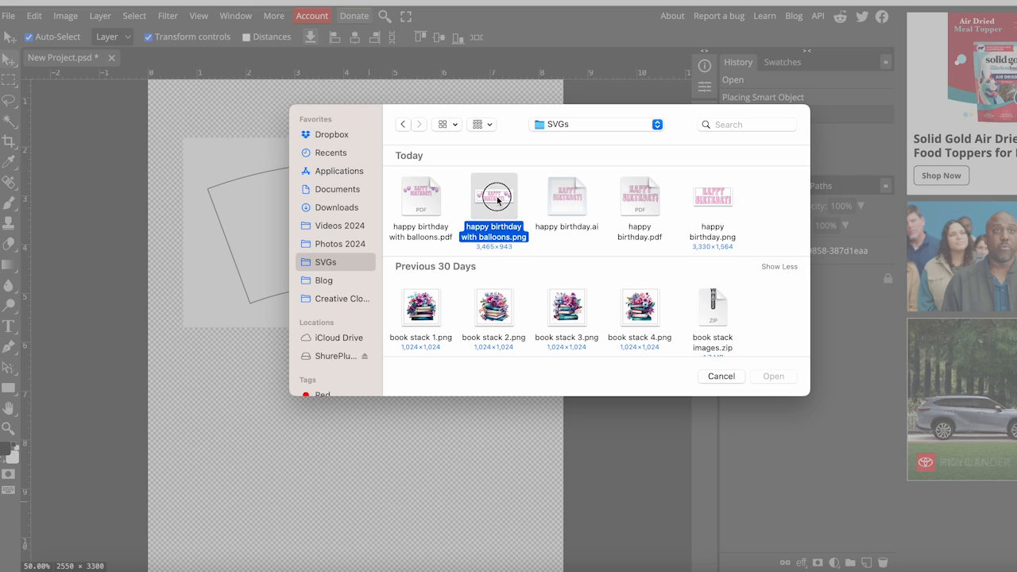
pyautogui.click(771, 379)
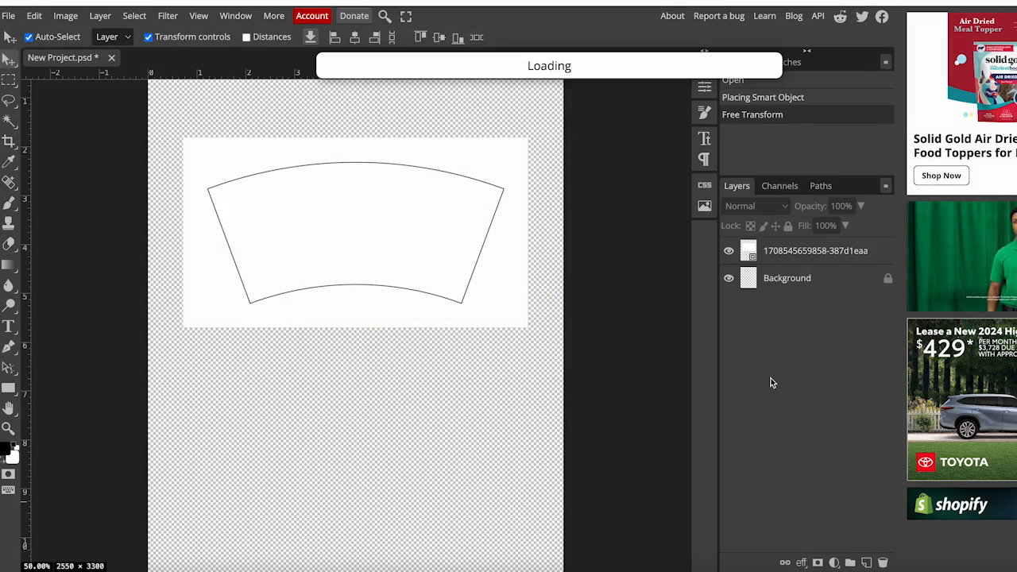
pyautogui.moveTo(411, 354); pyautogui.dragTo(396, 417)
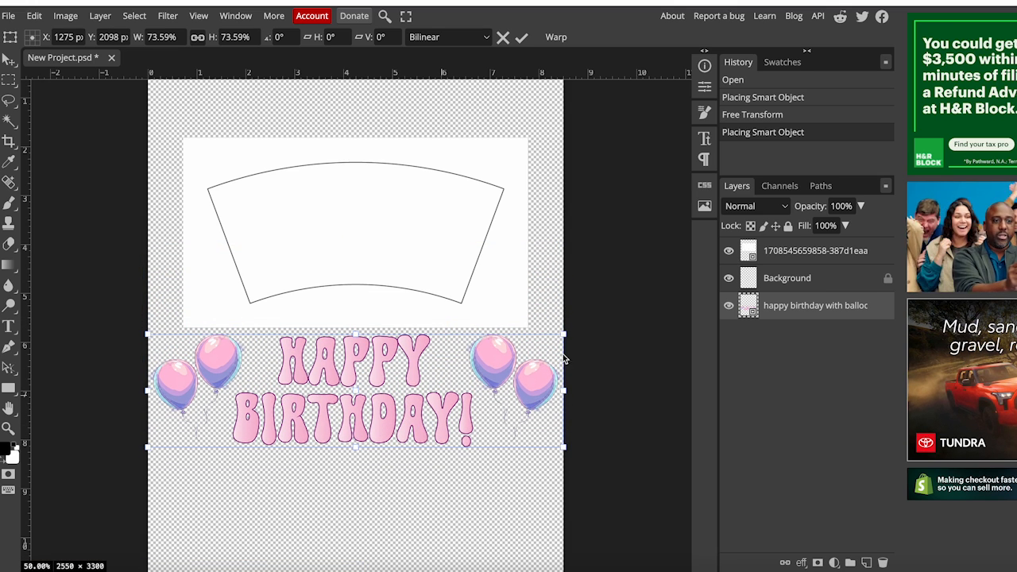
# Bring the happy birthday layer to the front of the layer stack and move its artwork over the curved template.
pyautogui.click(782, 310)
pyautogui.moveTo(783, 312); pyautogui.dragTo(785, 250)
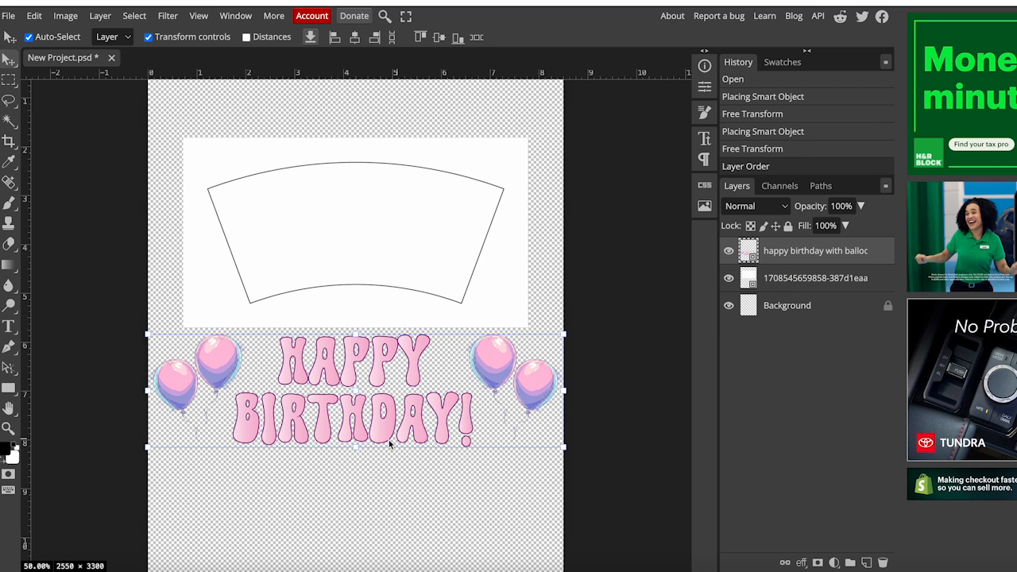
pyautogui.moveTo(363, 431); pyautogui.dragTo(368, 287)
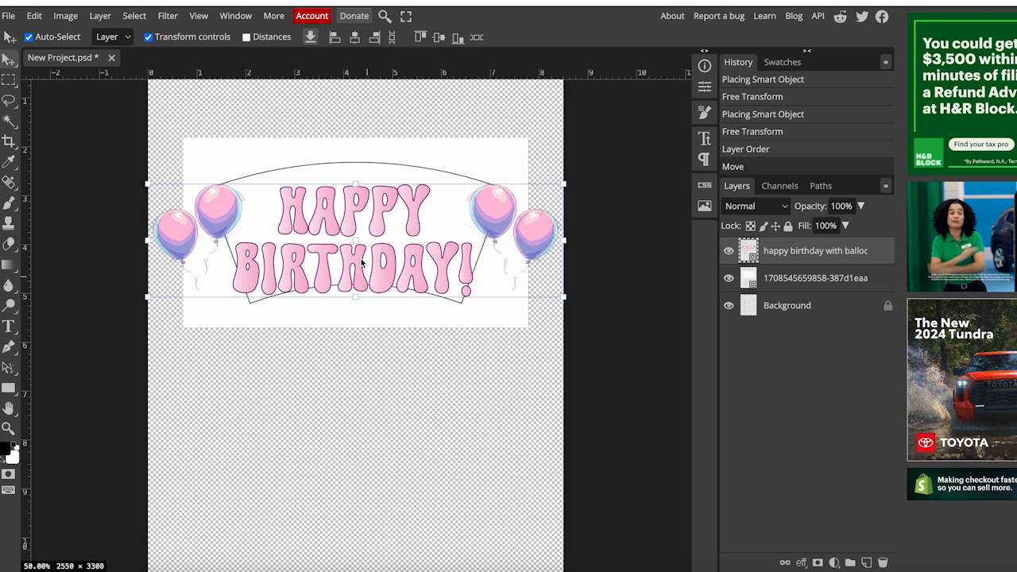
# Scale the happy birthday artwork proportionally to 34.65% and center it near the upper edge inside the template outline.
pyautogui.hotkey('ctrl', 't')
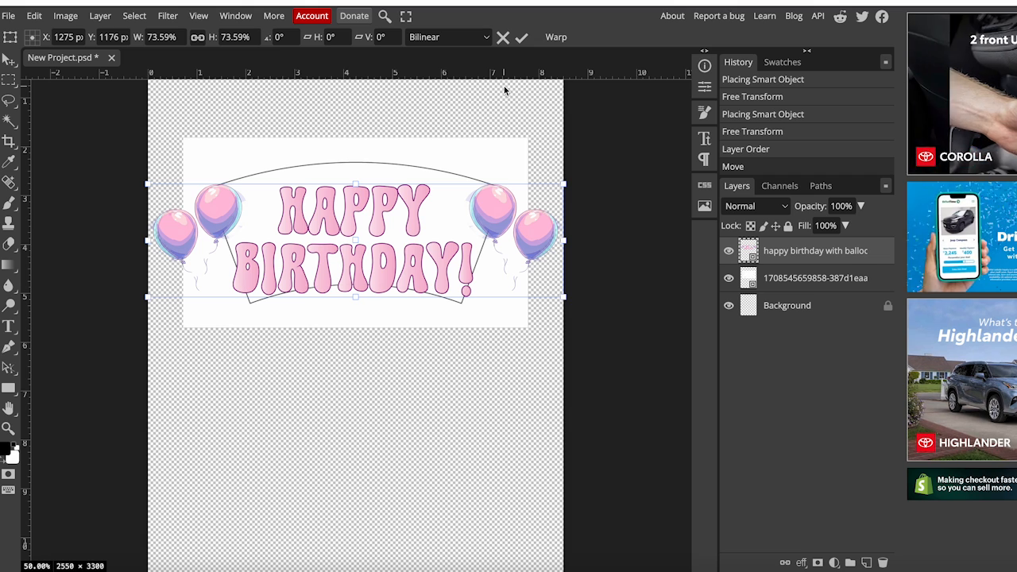
pyautogui.moveTo(564, 184); pyautogui.dragTo(345, 250)
pyautogui.moveTo(247, 278); pyautogui.dragTo(346, 242)
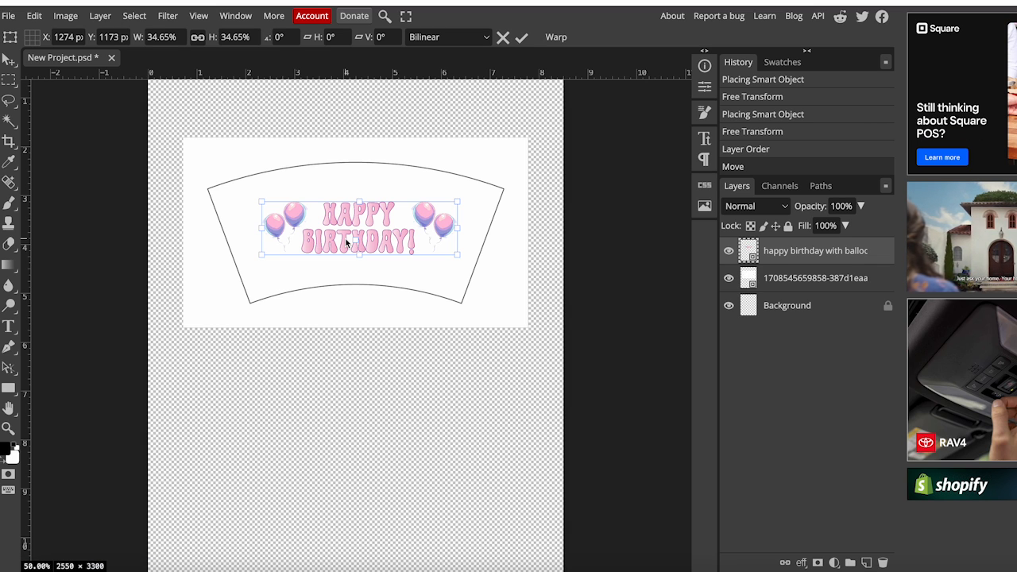
pyautogui.moveTo(346, 242); pyautogui.dragTo(342, 217)
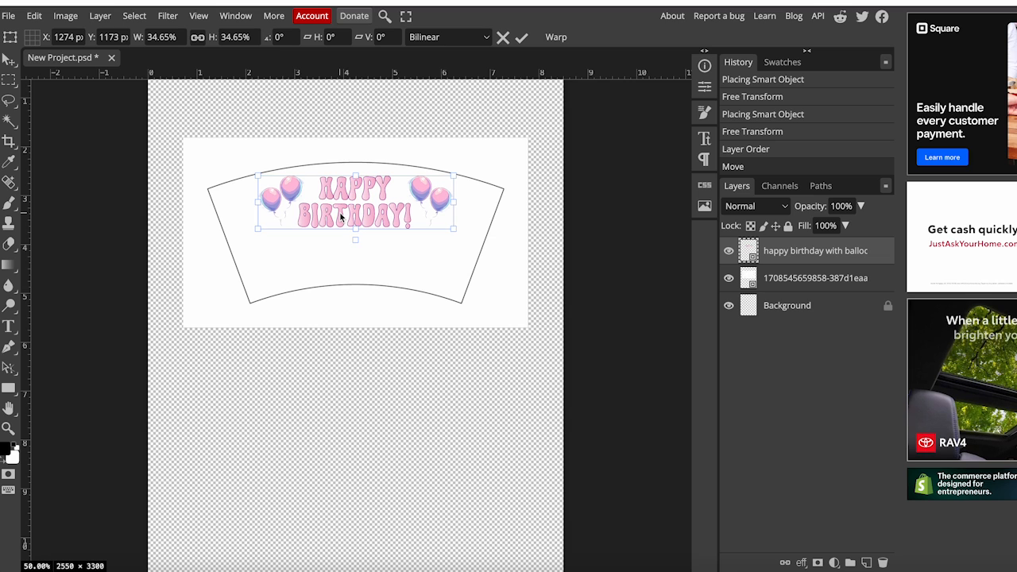
# Warp the happy birthday artwork with the Arc style.
pyautogui.click(554, 38)
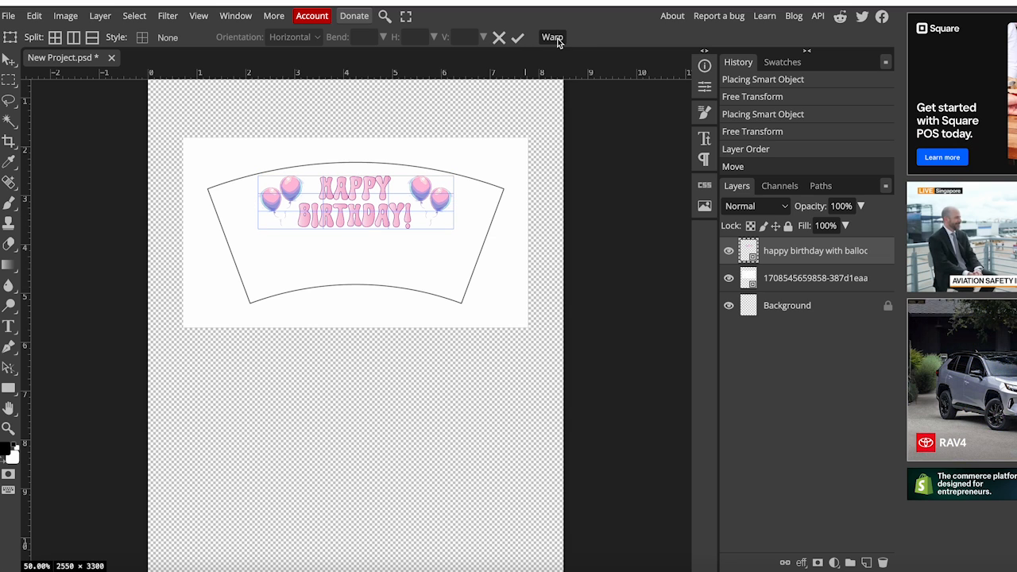
pyautogui.click(141, 40)
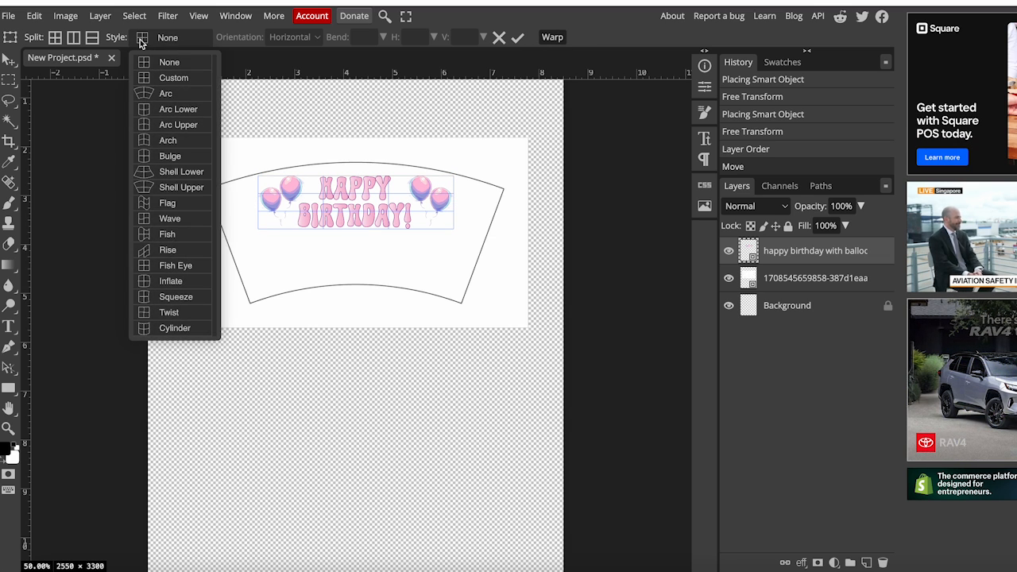
pyautogui.click(153, 93)
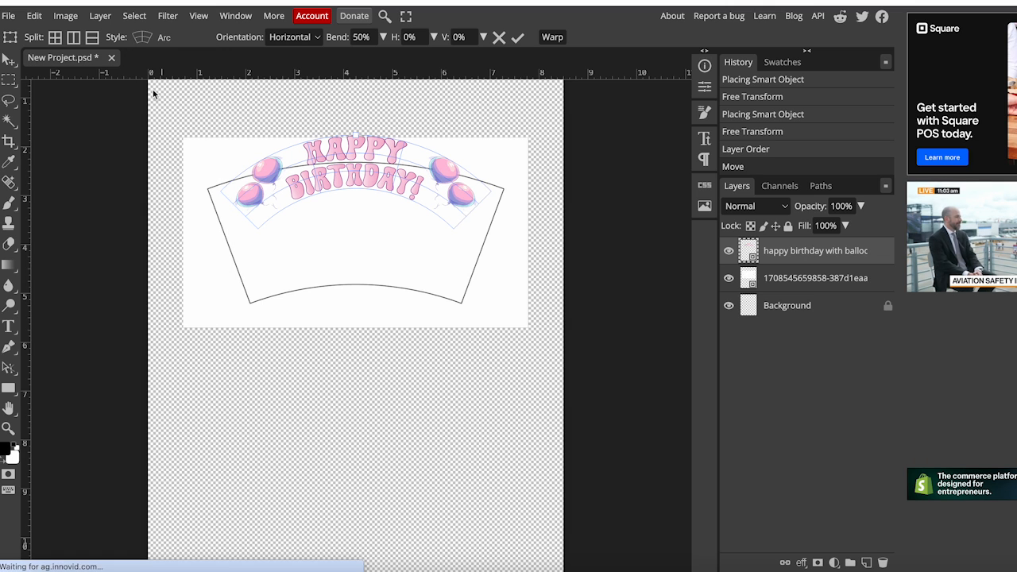
# Set the Arc warp's bend to 20%, refine it to 19%, and apply the warp to the happy birthday artwork.
pyautogui.moveTo(374, 37); pyautogui.dragTo(341, 38)
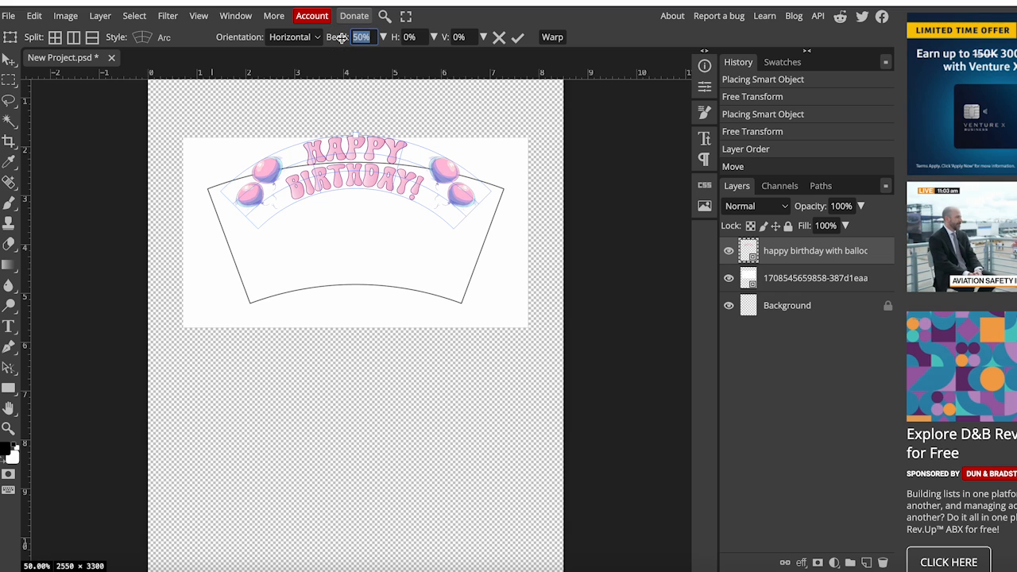
pyautogui.write('20')
pyautogui.press('Tab')
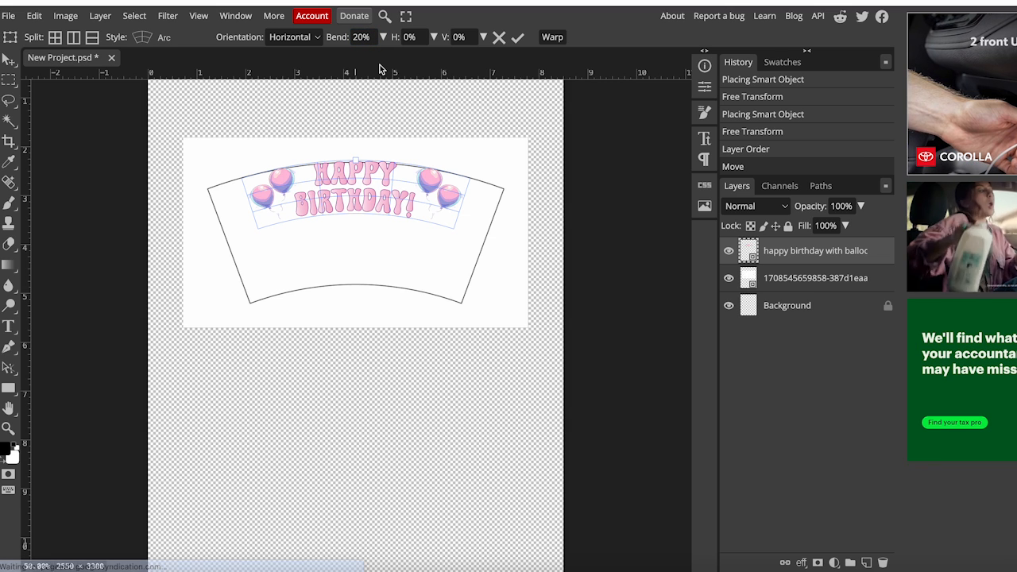
pyautogui.doubleClick(360, 36)
pyautogui.write('1')
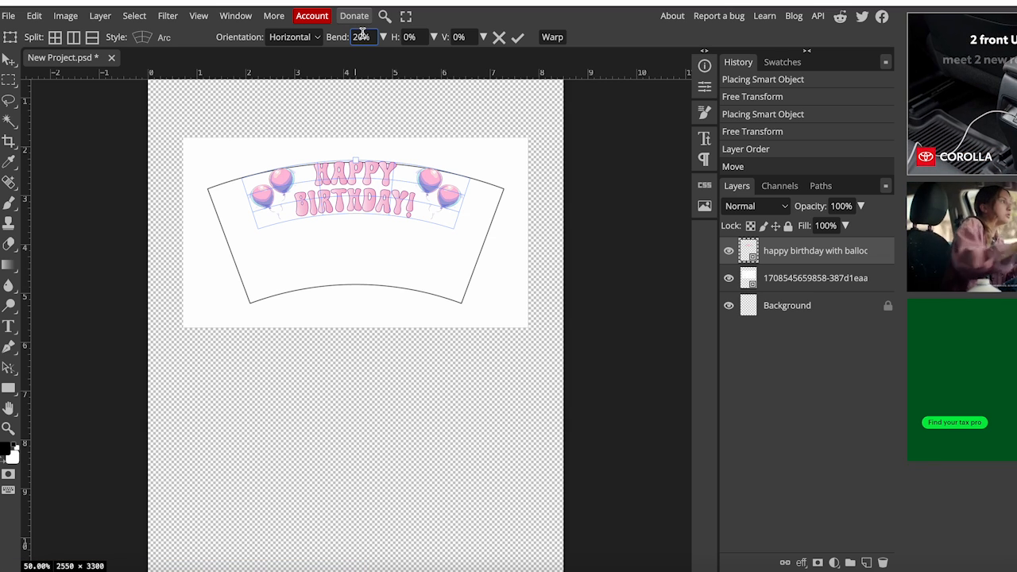
pyautogui.write('9')
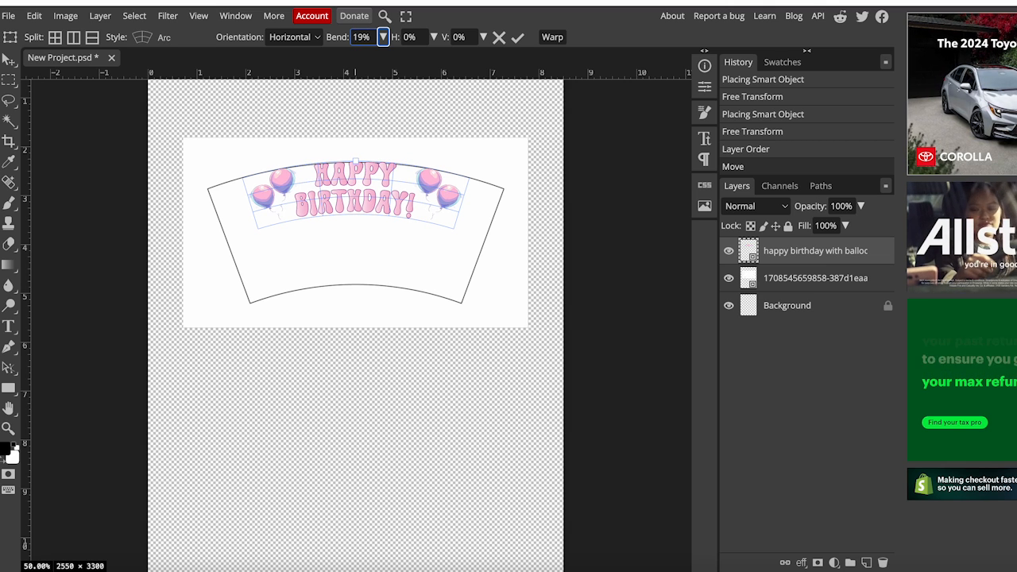
pyautogui.click(517, 38)
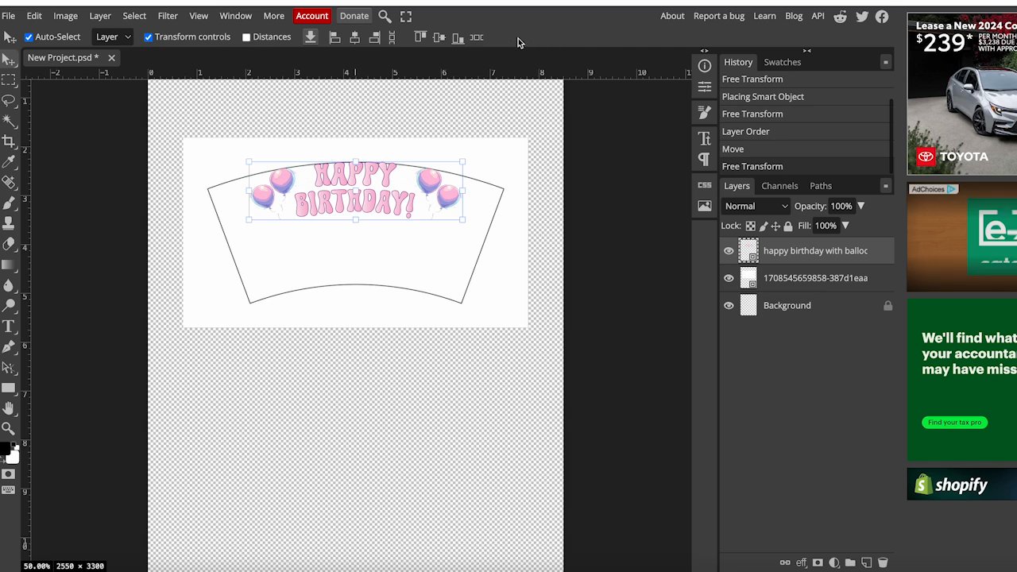
# Delete the curved wrap template layer, keeping the warped happy birthday artwork.
pyautogui.click(601, 208)
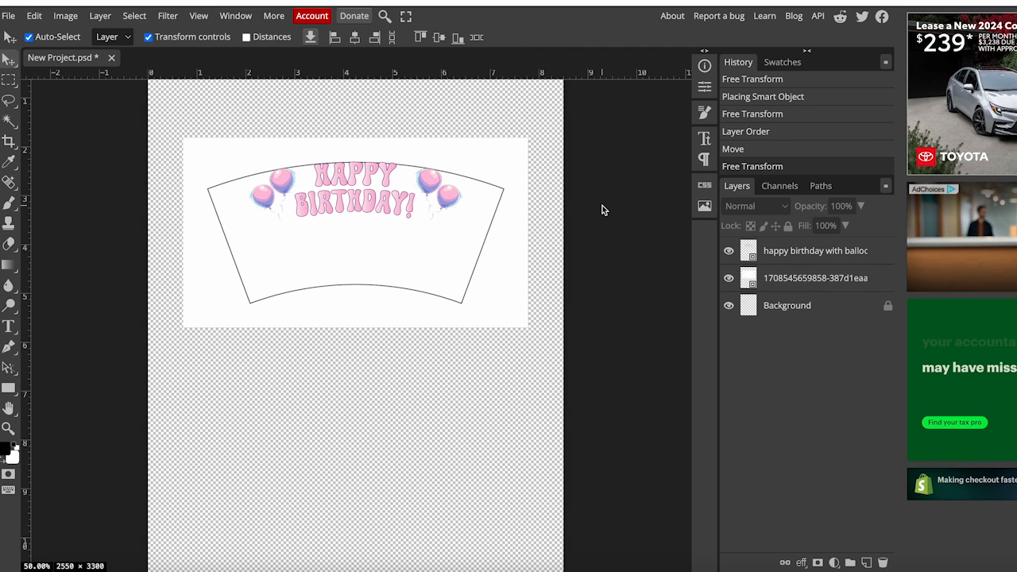
pyautogui.click(783, 286)
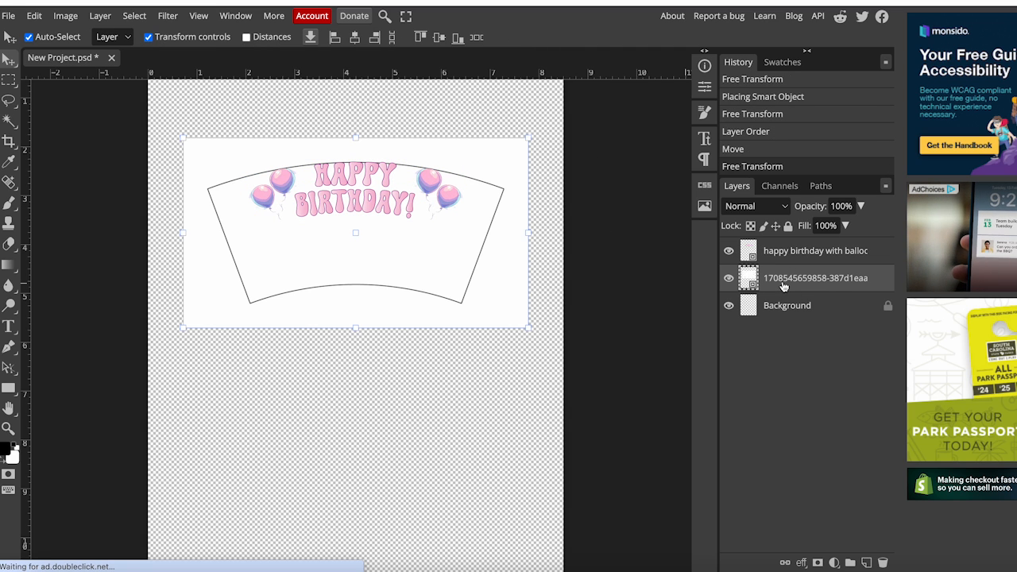
pyautogui.press('Delete')
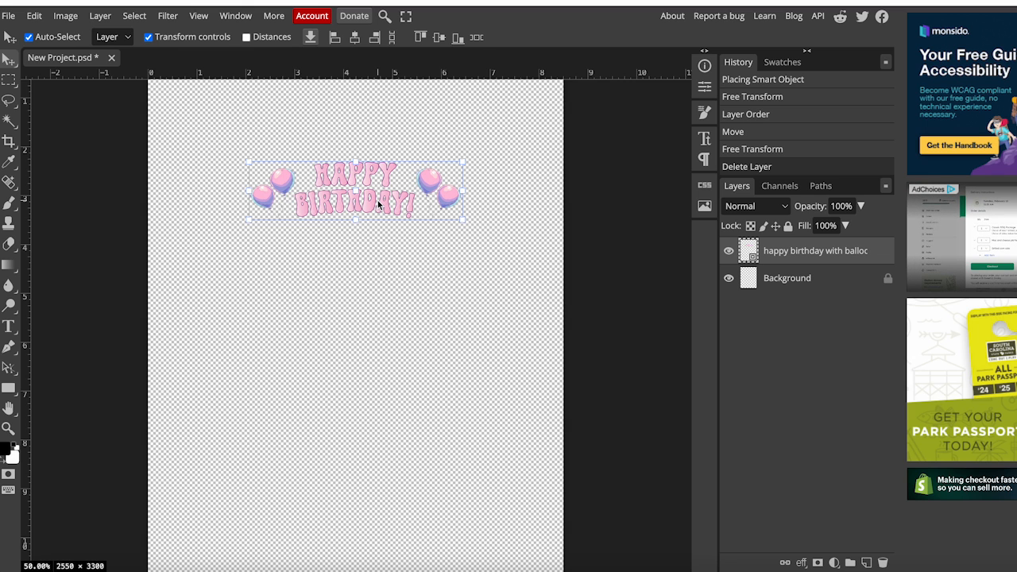
# Move the happy birthday artwork up so it sits near the upper edge of the page.
pyautogui.click(199, 15)
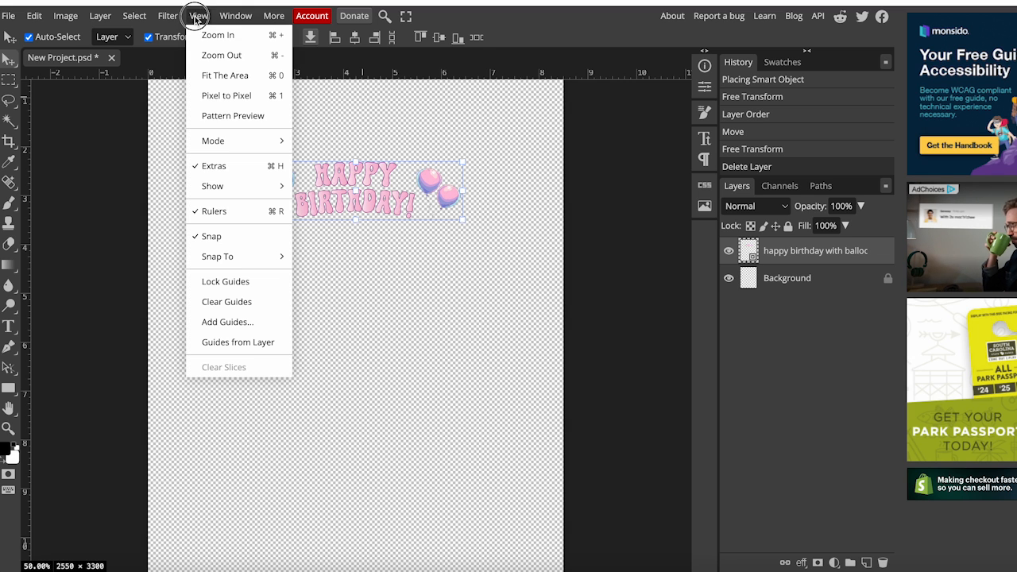
pyautogui.click(205, 55)
pyautogui.moveTo(355, 234); pyautogui.dragTo(355, 191)
# Duplicate the happy birthday layer, place the copy below the original, and duplicate that pair beneath it to form a stack of four.
pyautogui.click(810, 255)
pyautogui.rightClick(810, 258)
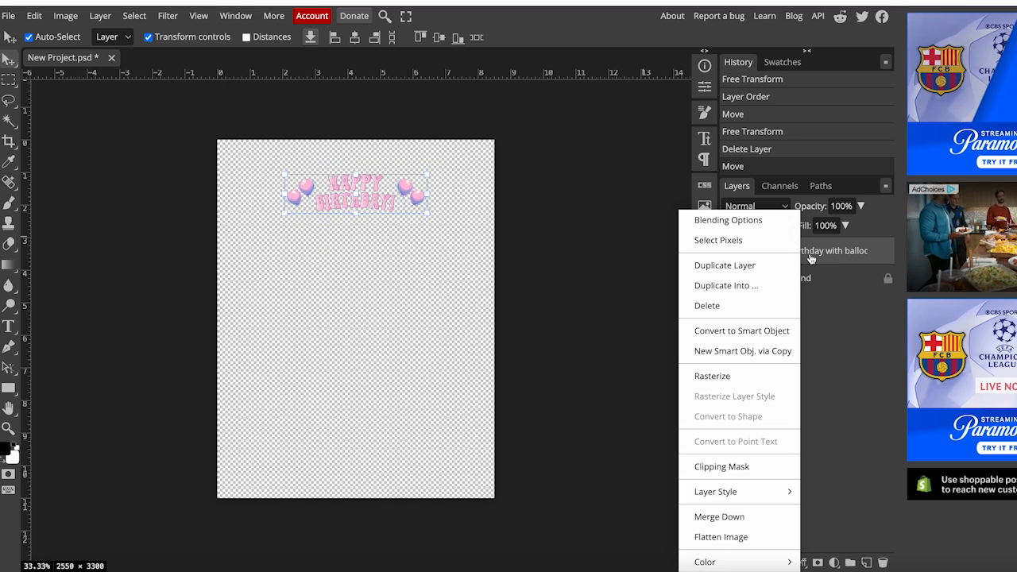
pyautogui.click(724, 264)
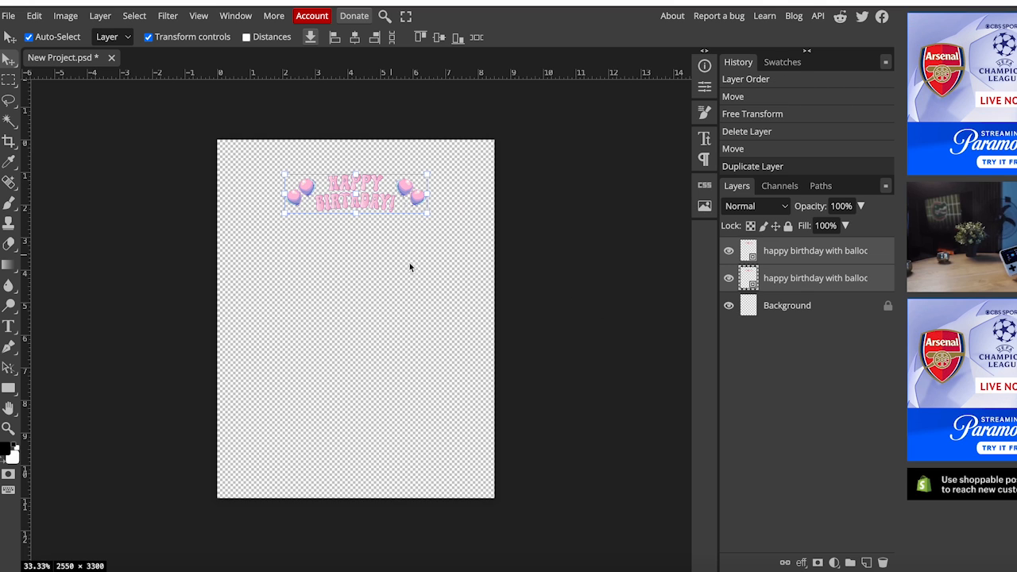
pyautogui.moveTo(350, 189); pyautogui.dragTo(357, 250)
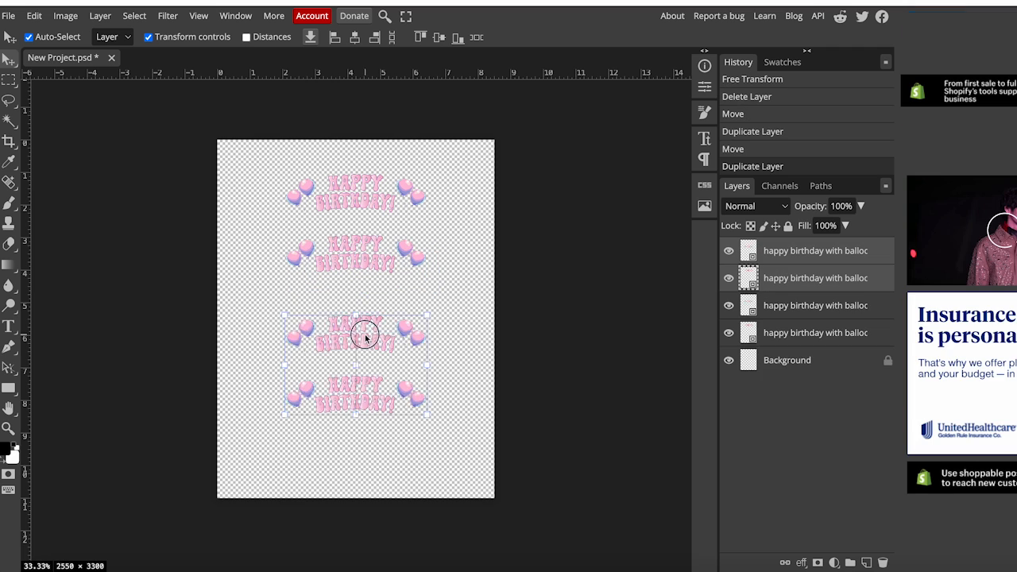
pyautogui.moveTo(365, 334); pyautogui.dragTo(389, 325)
pyautogui.click(457, 325)
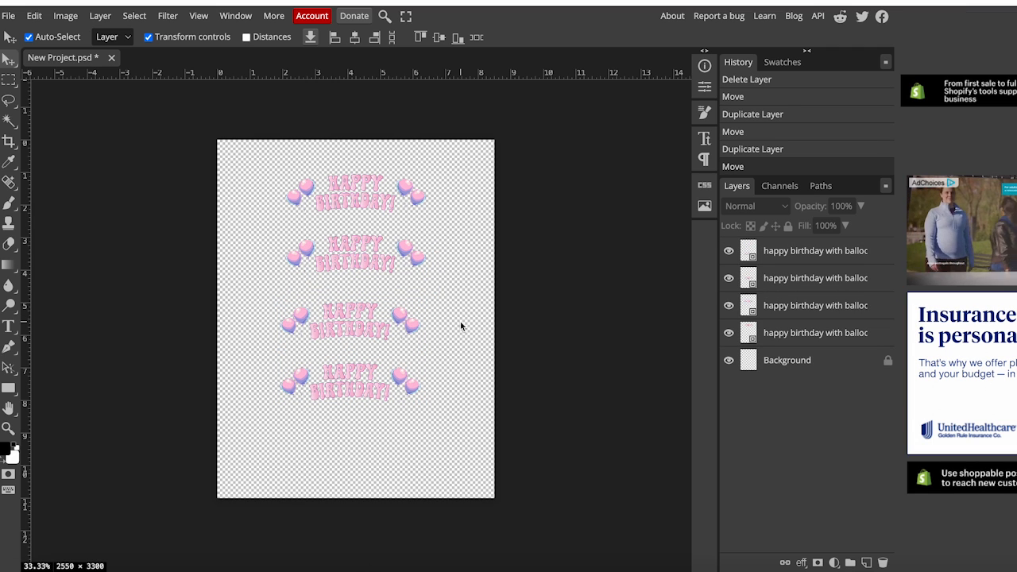
# Select all four happy birthday layers and shift them down together to center the stack vertically on the page.
pyautogui.hotkey('ctrl', 'alt', 'a')
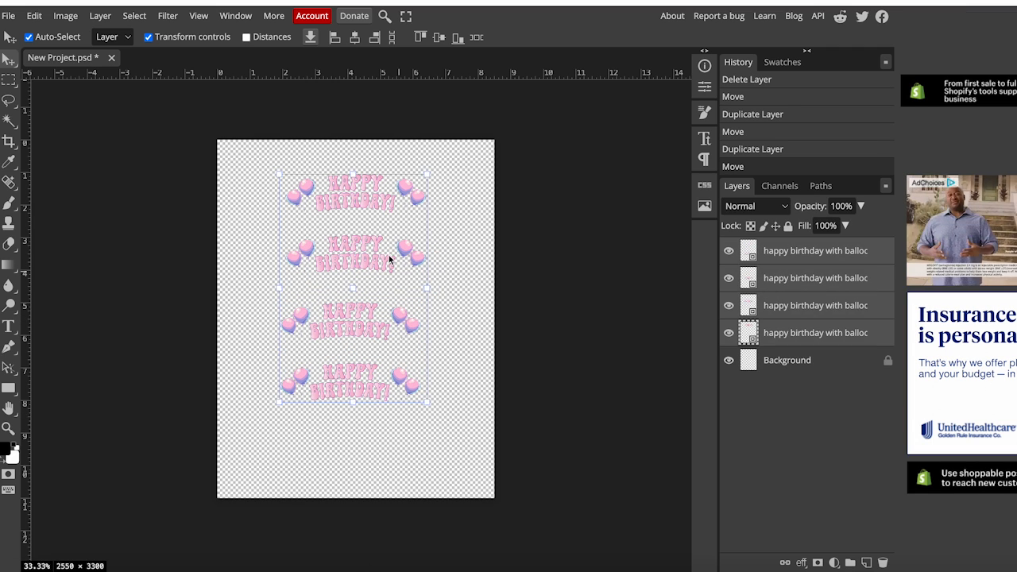
pyautogui.moveTo(363, 203); pyautogui.dragTo(364, 227)
pyautogui.click(473, 267)
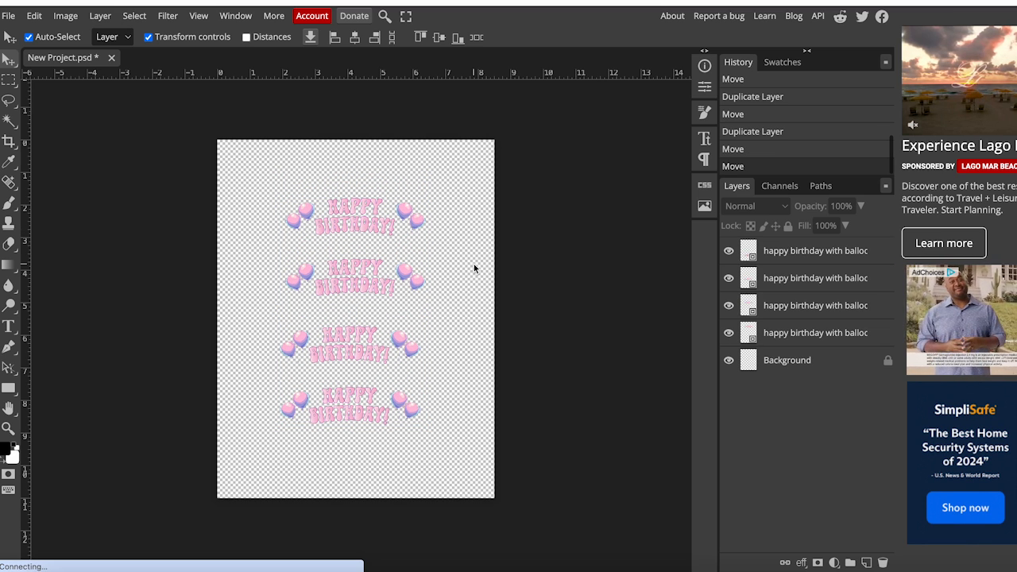
# Open the export settings for saving the document as a PDF.
pyautogui.click(9, 16)
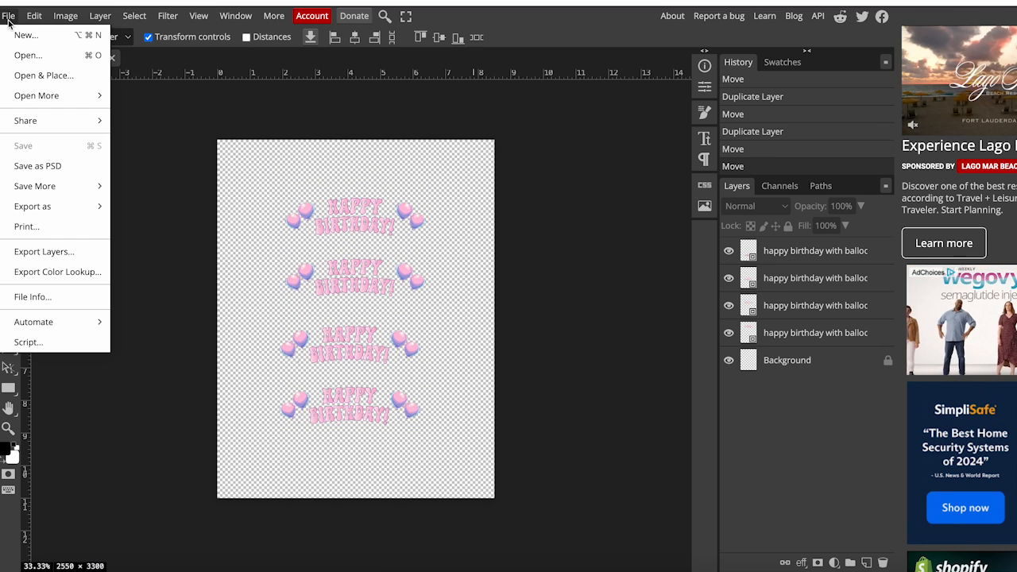
pyautogui.moveTo(70, 213)
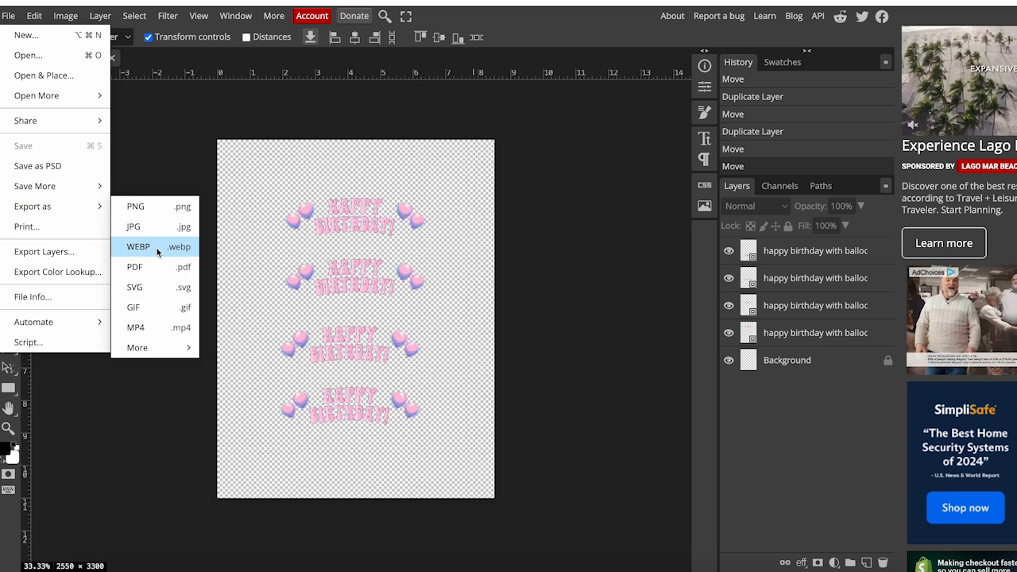
pyautogui.click(154, 268)
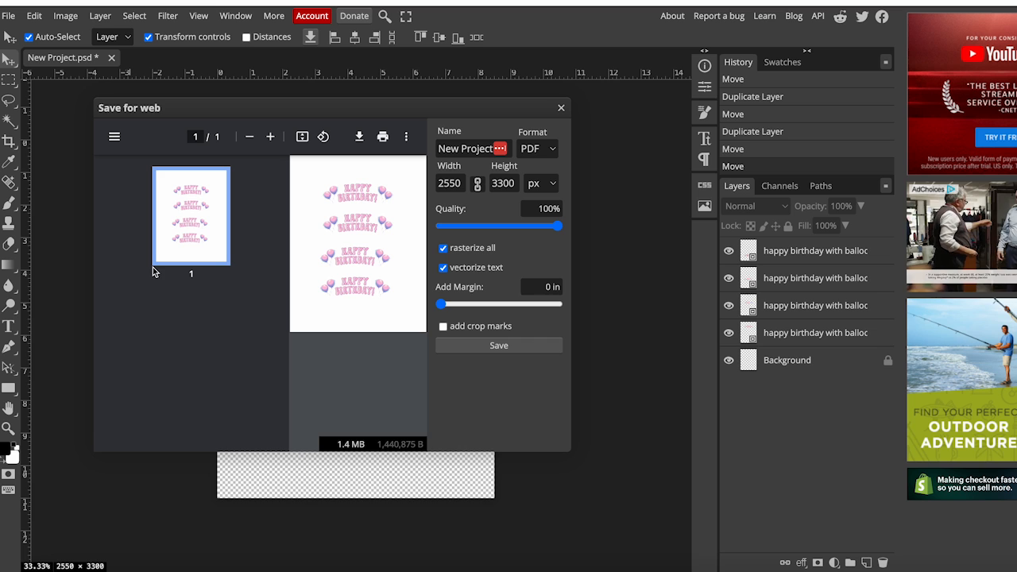
# Preview the PDF with rasterize all and vectorize text turned off, and turn both options back on.
pyautogui.click(443, 268)
pyautogui.click(443, 270)
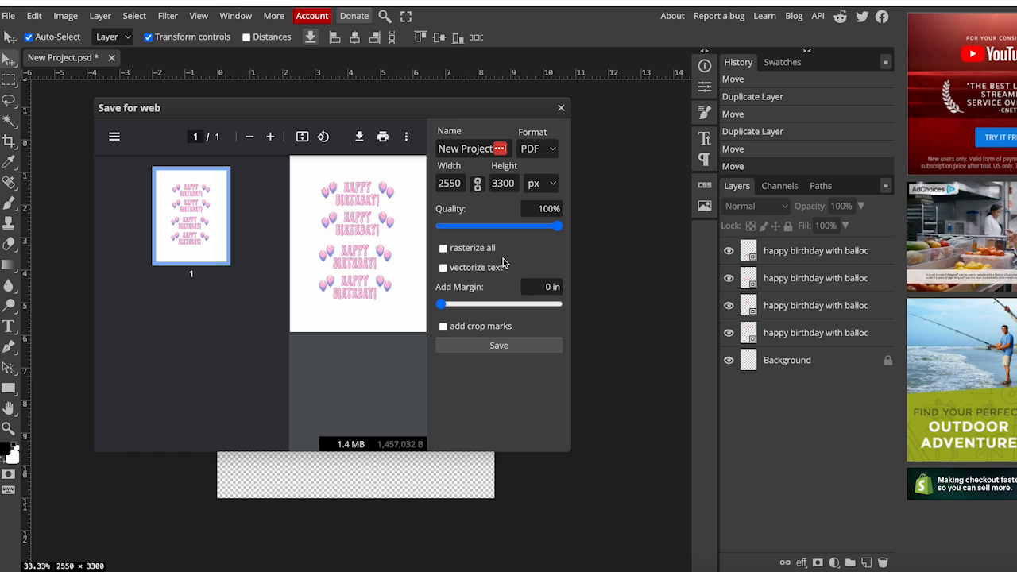
pyautogui.click(443, 249)
pyautogui.click(443, 268)
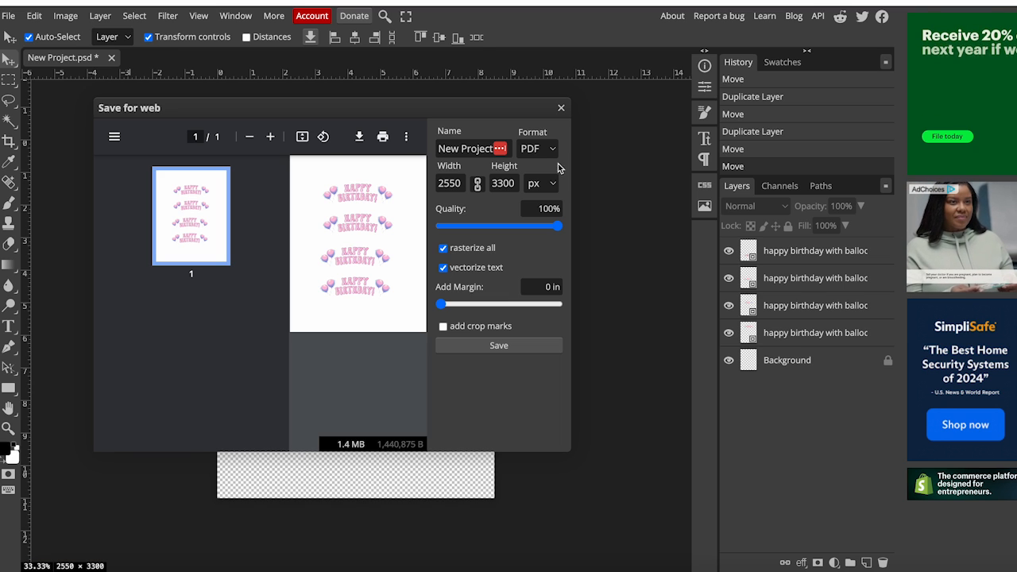
# Set the PDF's dimension unit to inches and save the file.
pyautogui.click(541, 184)
pyautogui.click(540, 244)
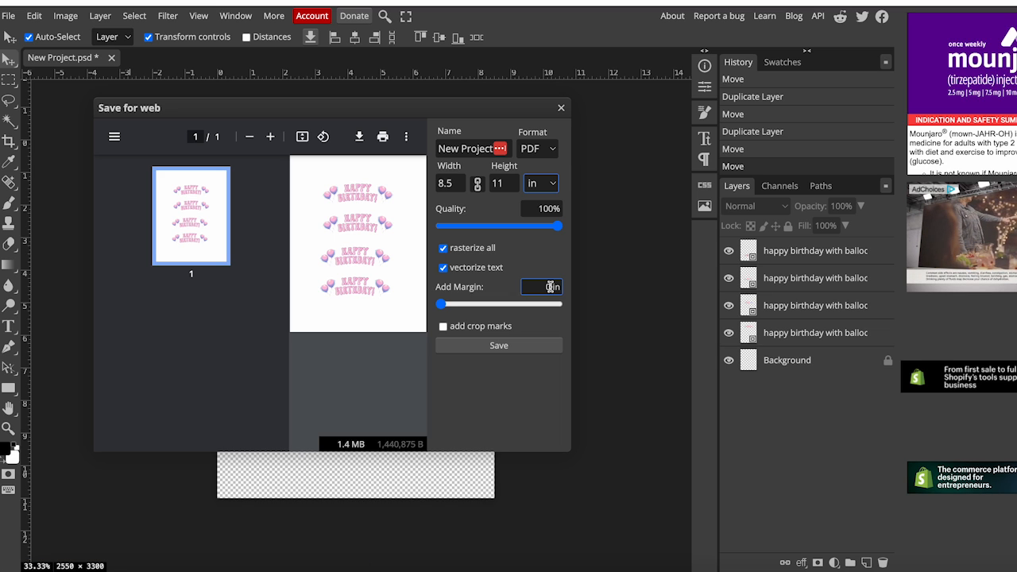
pyautogui.click(499, 348)
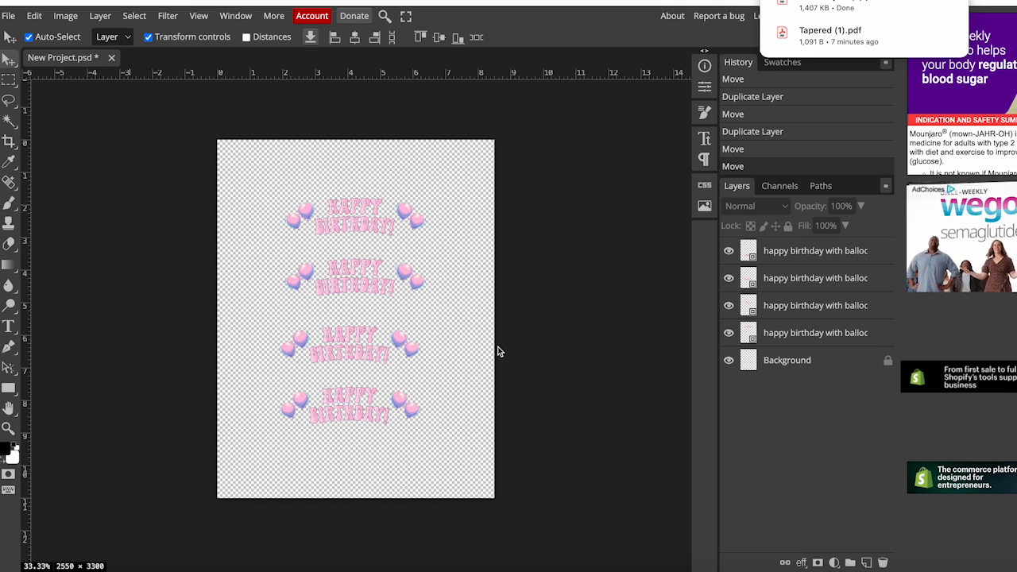